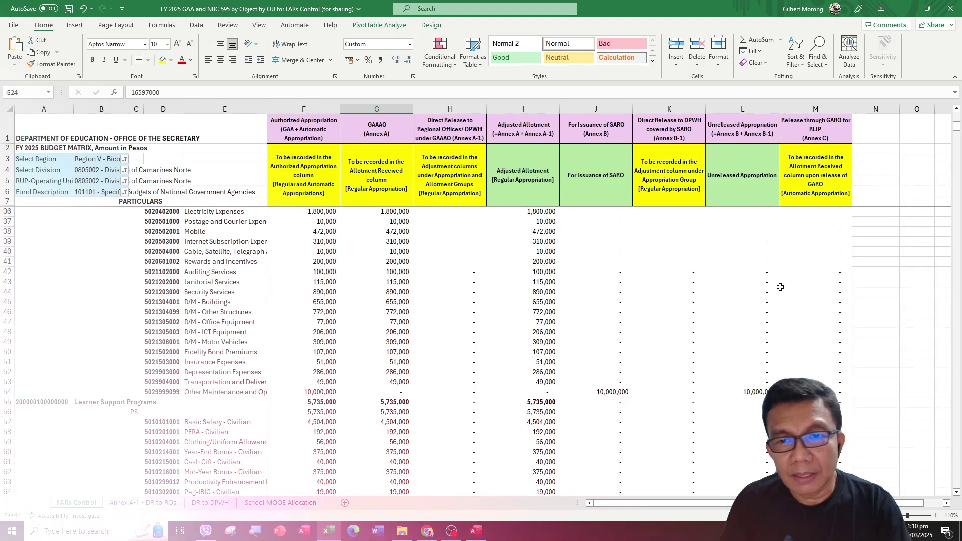
Step: Review the FARs Control column headings for GAAAO, Adjusted Allotment and For Issuance of SARO
scroll(755, 275, "down", 4)
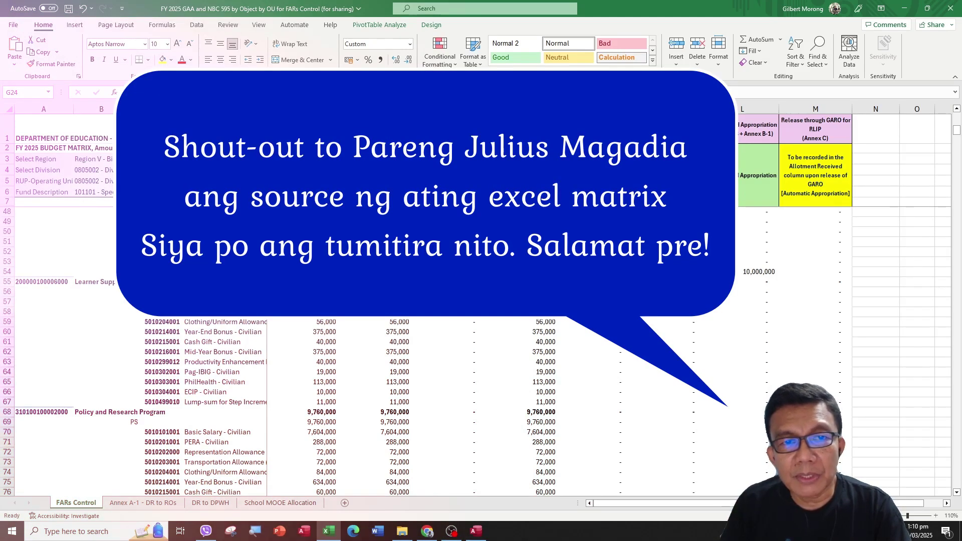
left_click(445, 138)
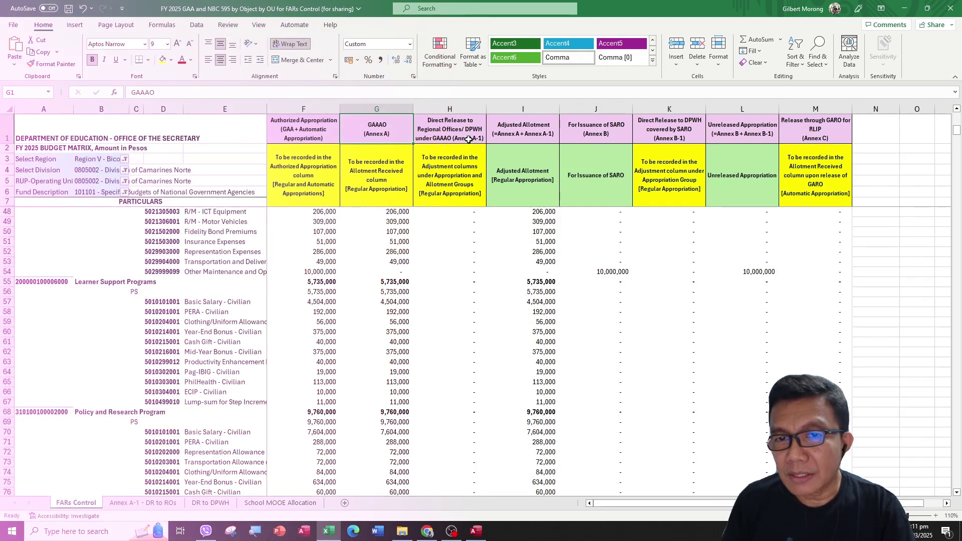
left_click(529, 125)
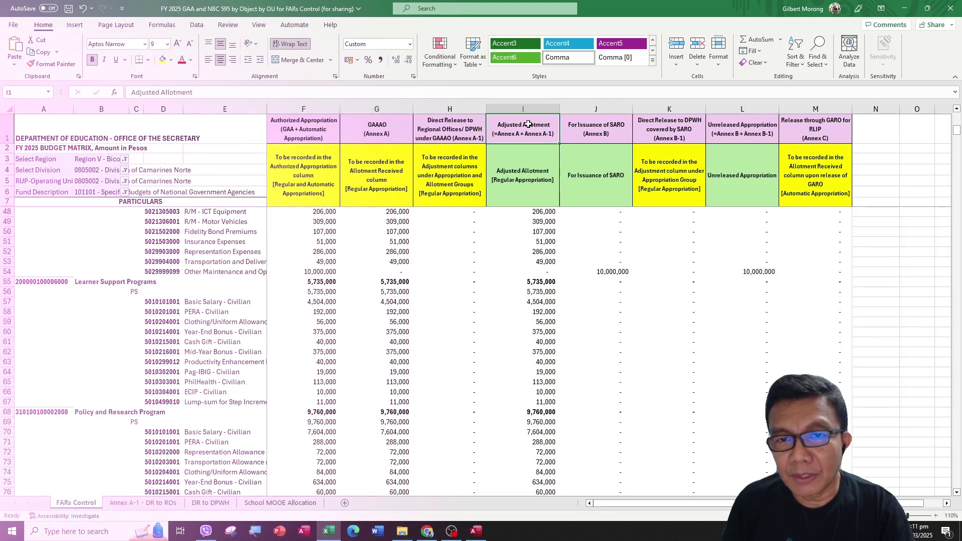
left_click(593, 132)
left_click(588, 179)
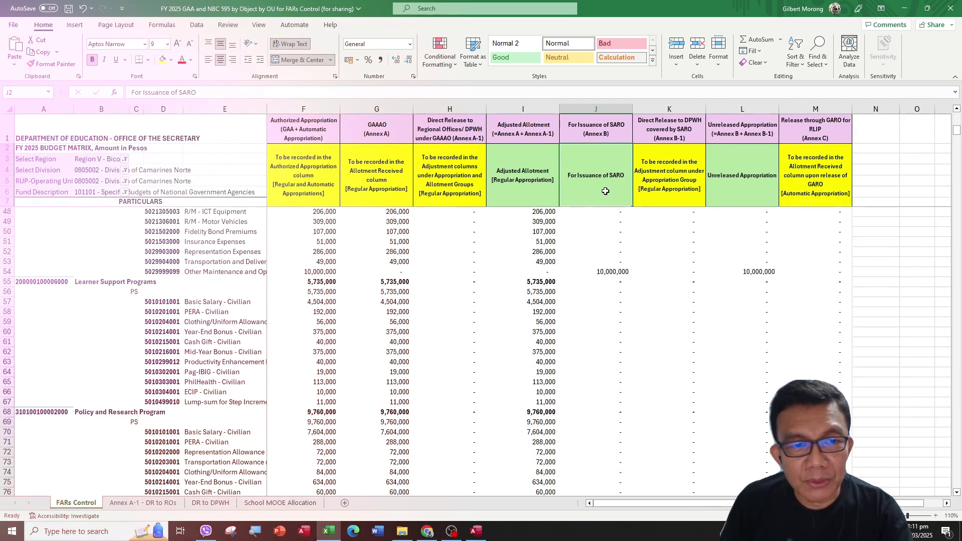
scroll(605, 193, "up", 4)
scroll(605, 191, "up", 4)
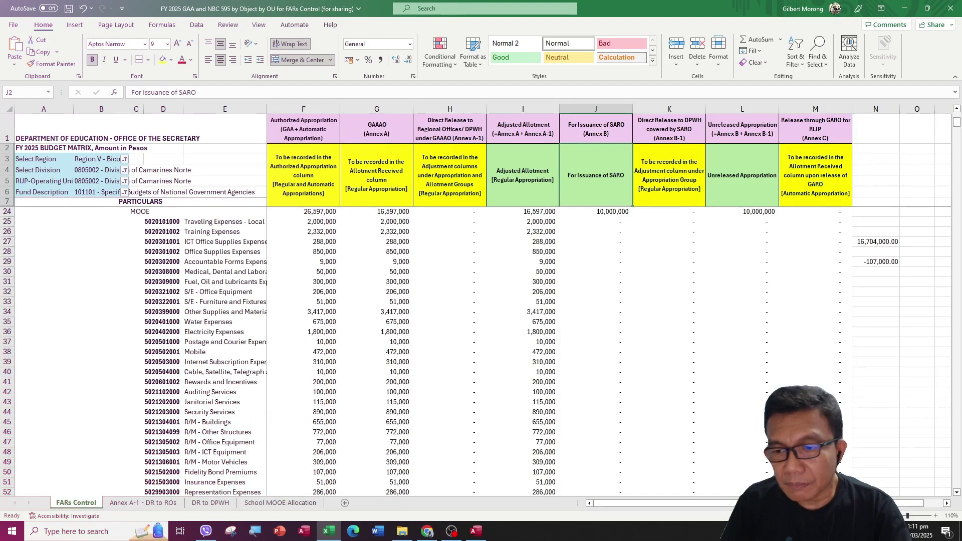
Step: Enlarge the worksheet to 140% and examine the GAAAO amounts of the MOOE items under General Management and Supervision
left_click(935, 515)
left_click(935, 515)
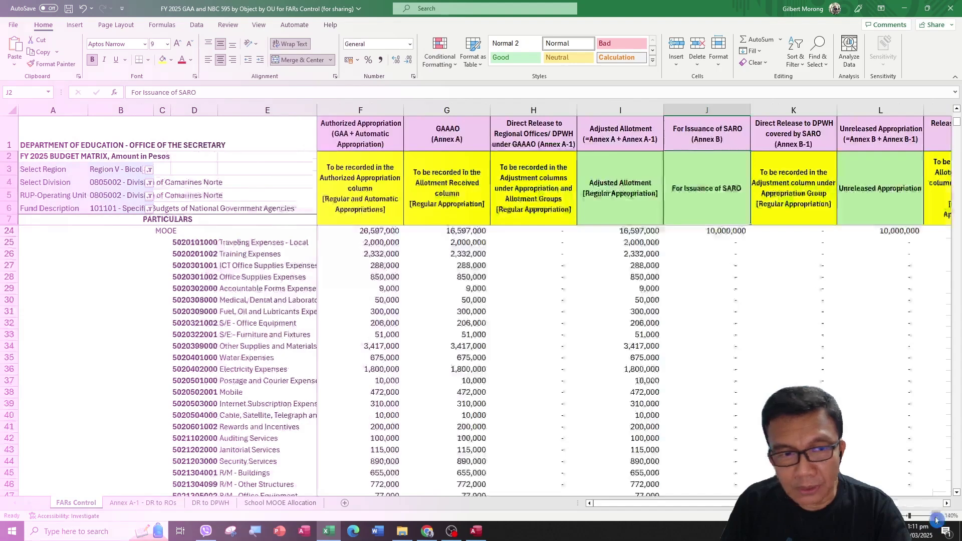
left_click(936, 516)
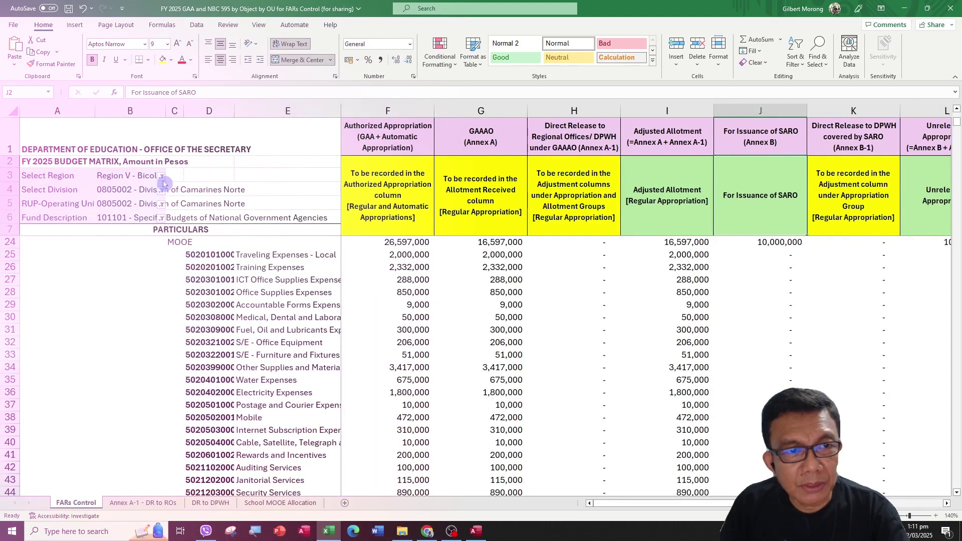
left_click(208, 189)
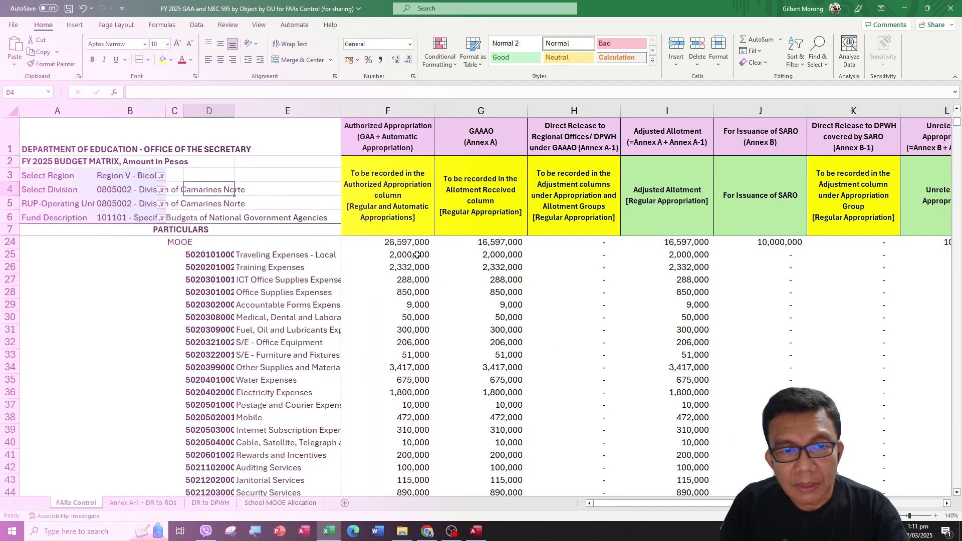
left_click(501, 256)
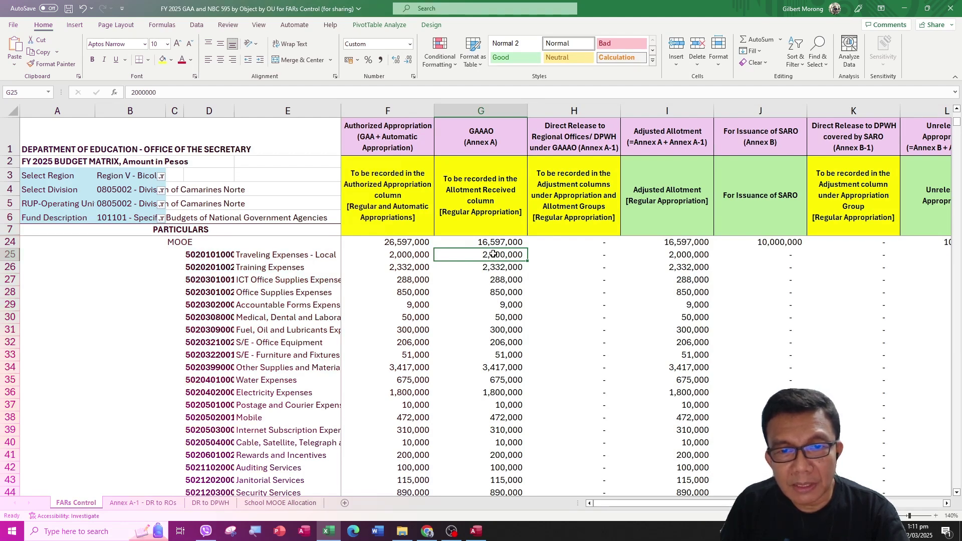
scroll(495, 257, "down", 4)
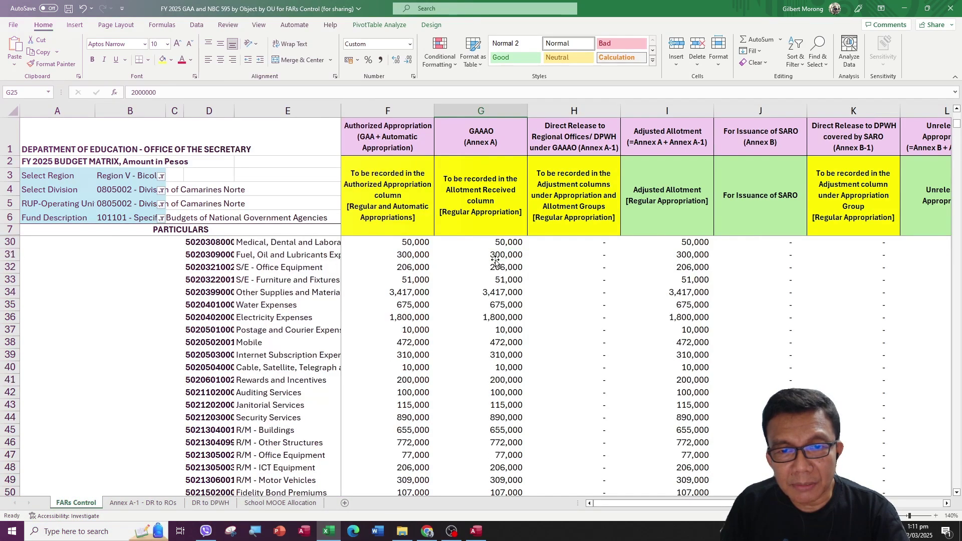
scroll(495, 260, "down", 4)
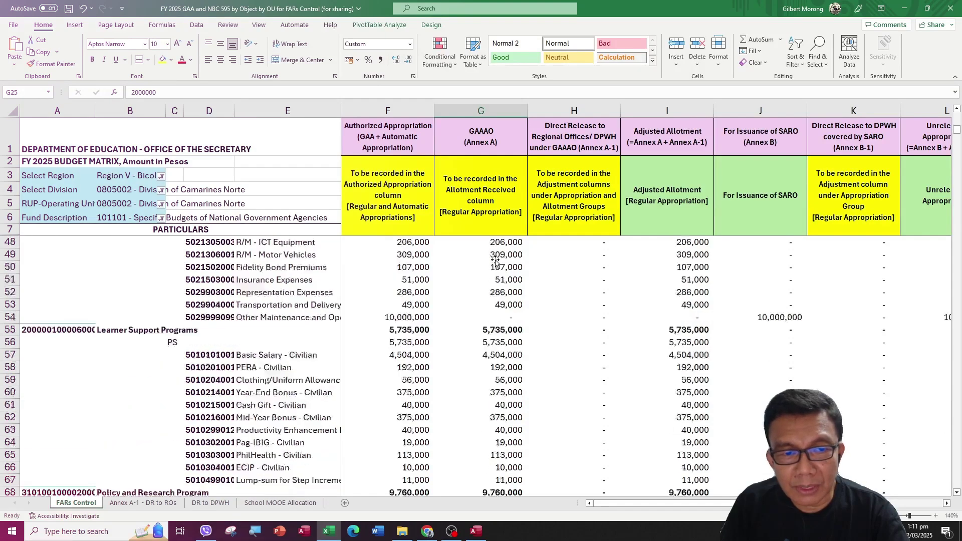
left_click(495, 304)
scroll(495, 303, "down", 1)
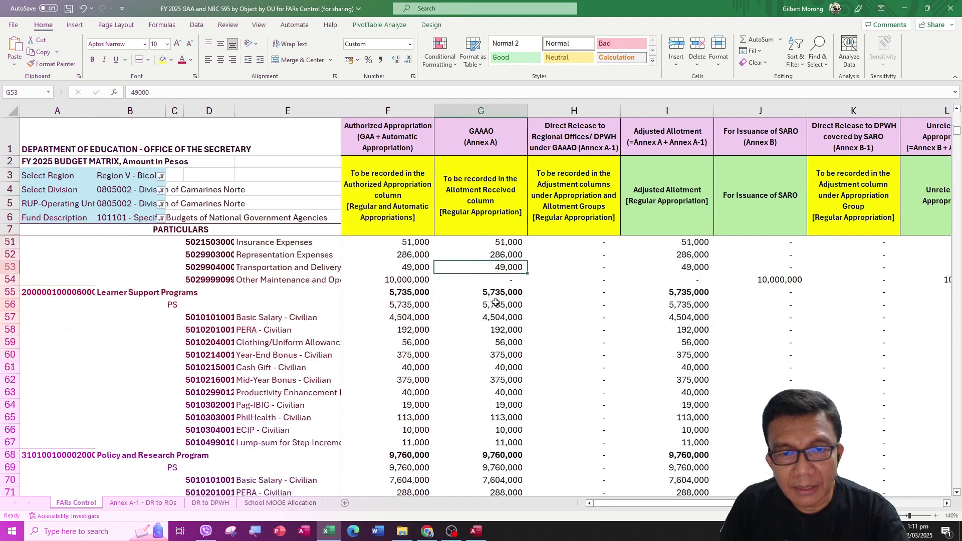
Step: Compare the Other Maintenance and Operating Expenses row across the Authorized Appropriation, GAAAO and For Issuance of SARO columns
left_click(249, 281)
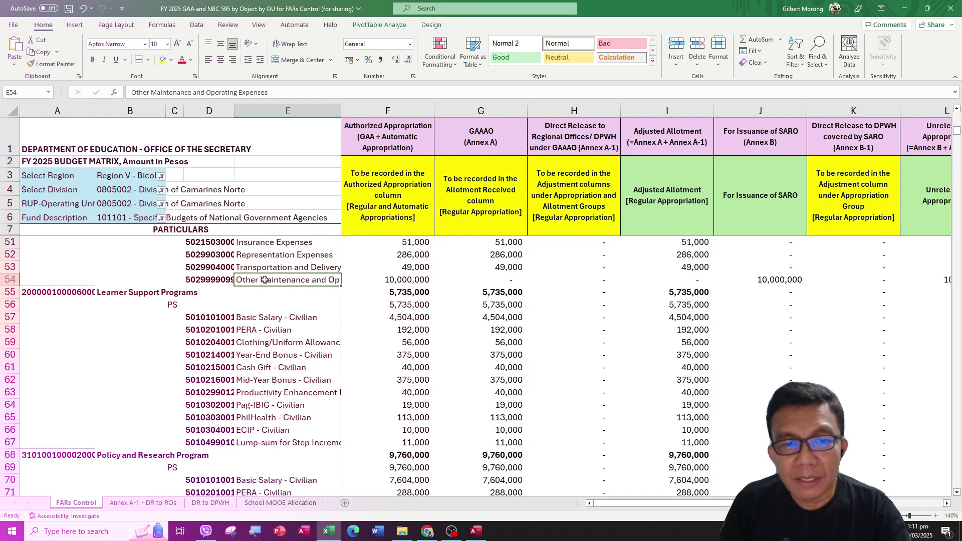
left_click(395, 281)
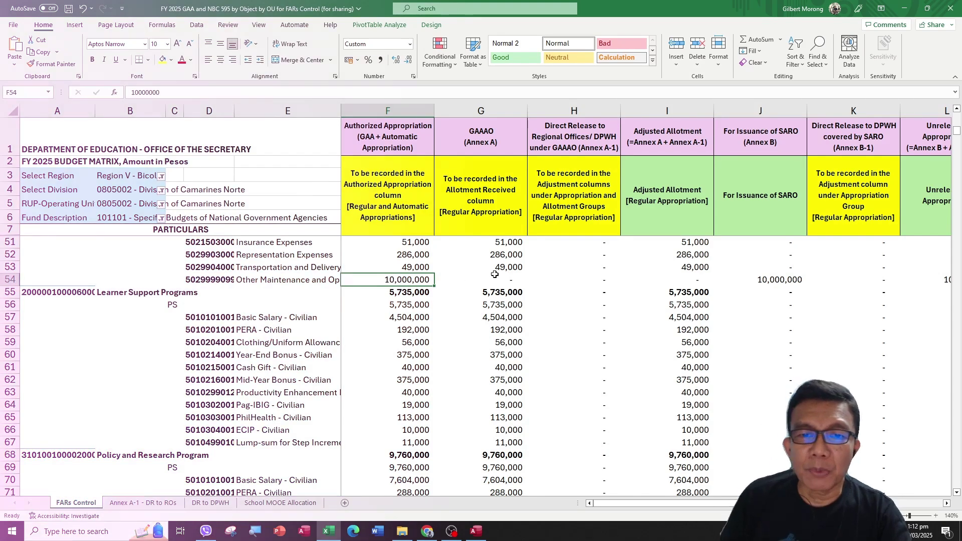
left_click(494, 279)
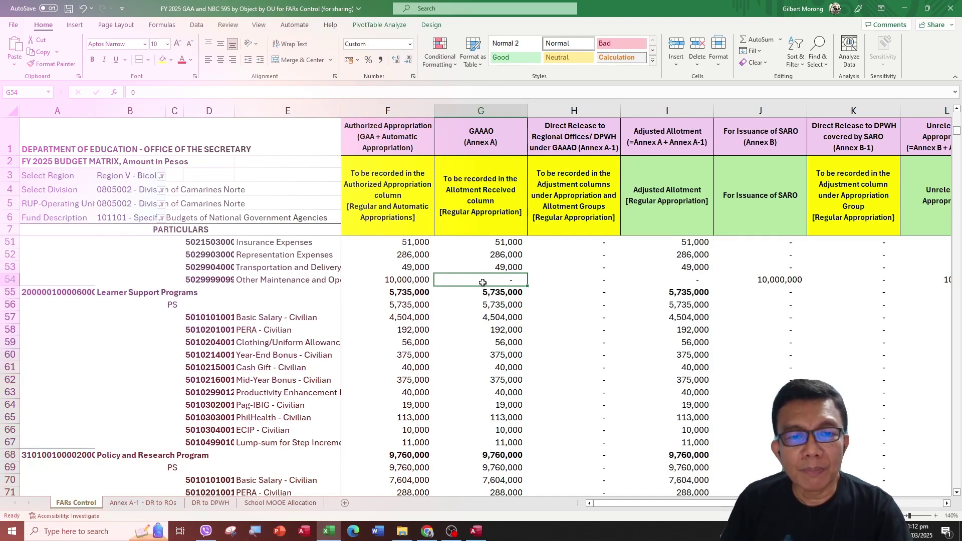
left_click(403, 282)
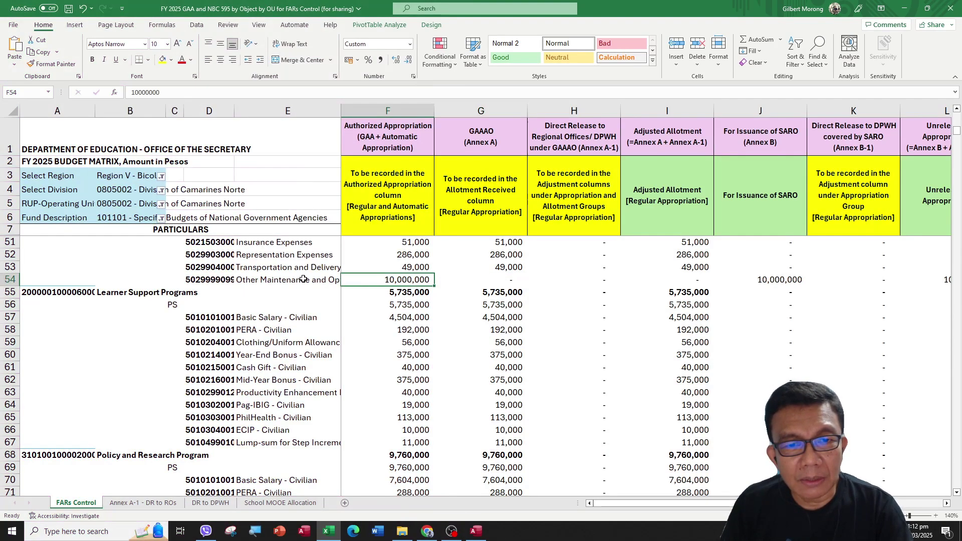
left_click(301, 279)
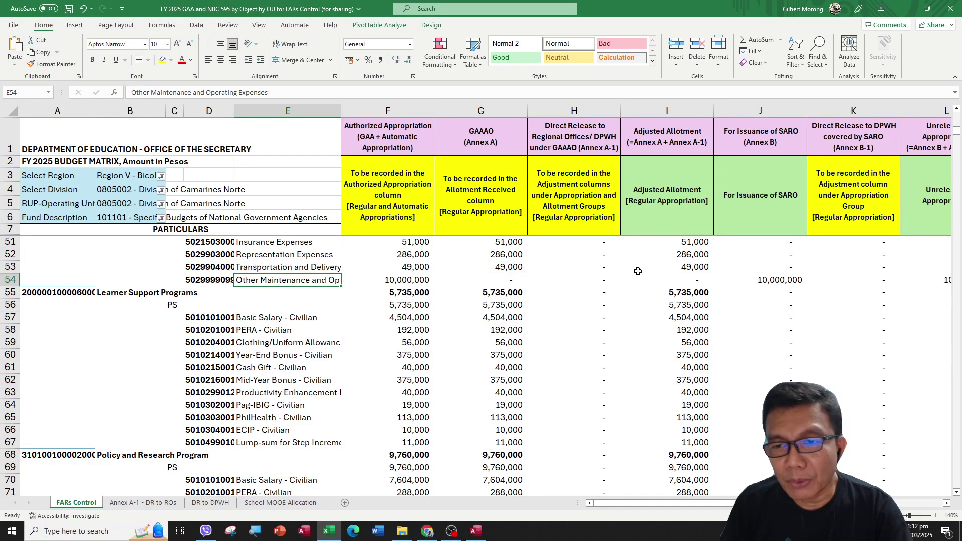
left_click(514, 282)
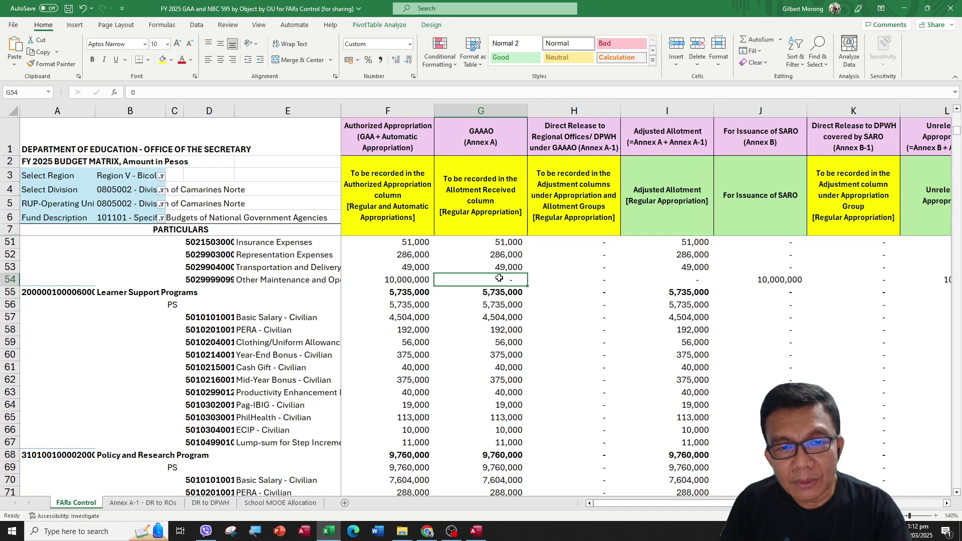
left_click(384, 187)
left_click(390, 281)
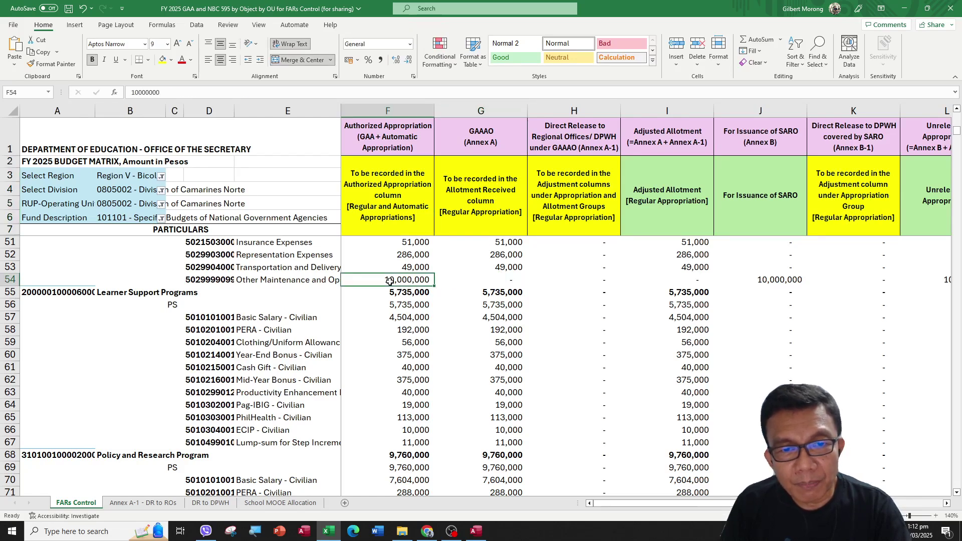
left_click(778, 278)
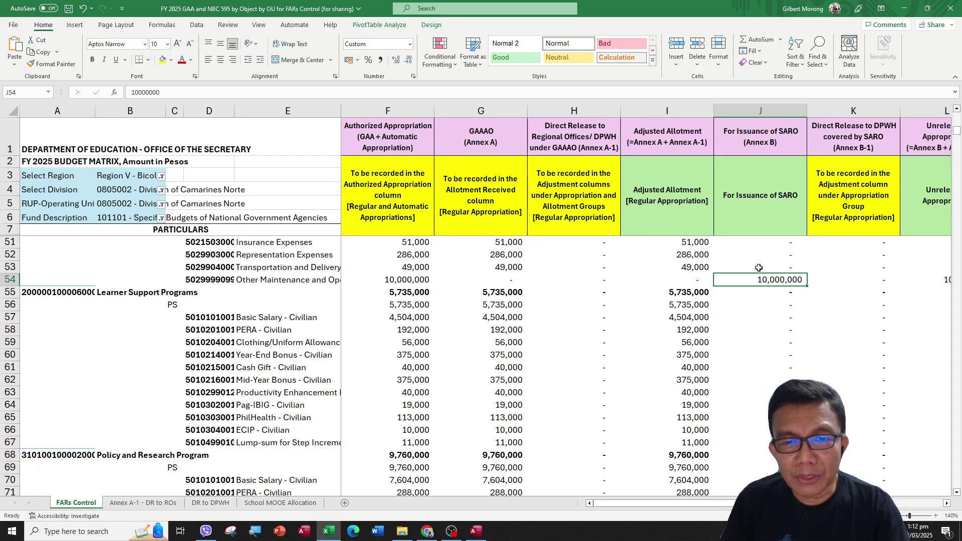
scroll(759, 268, "up", 1)
scroll(763, 266, "up", 4)
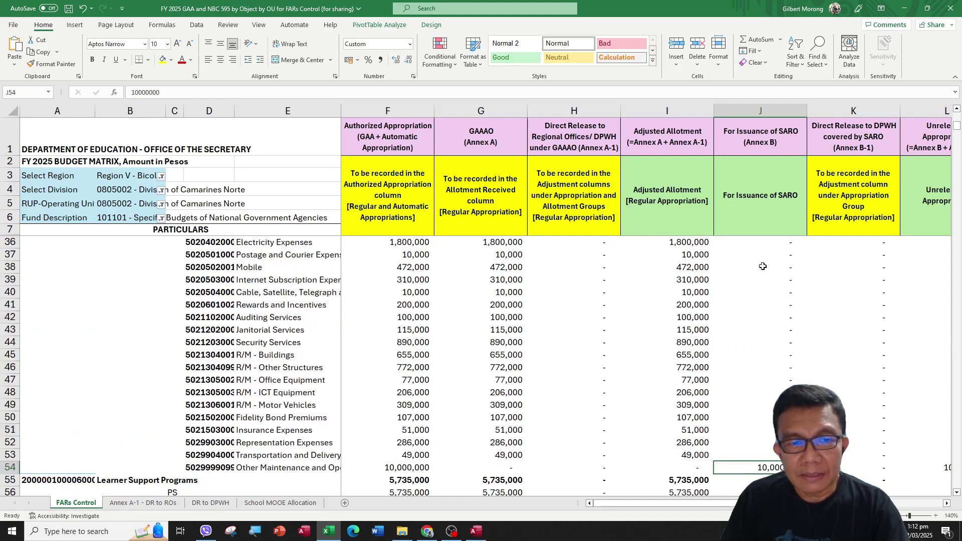
scroll(763, 265, "down", 2)
scroll(763, 265, "down", 1)
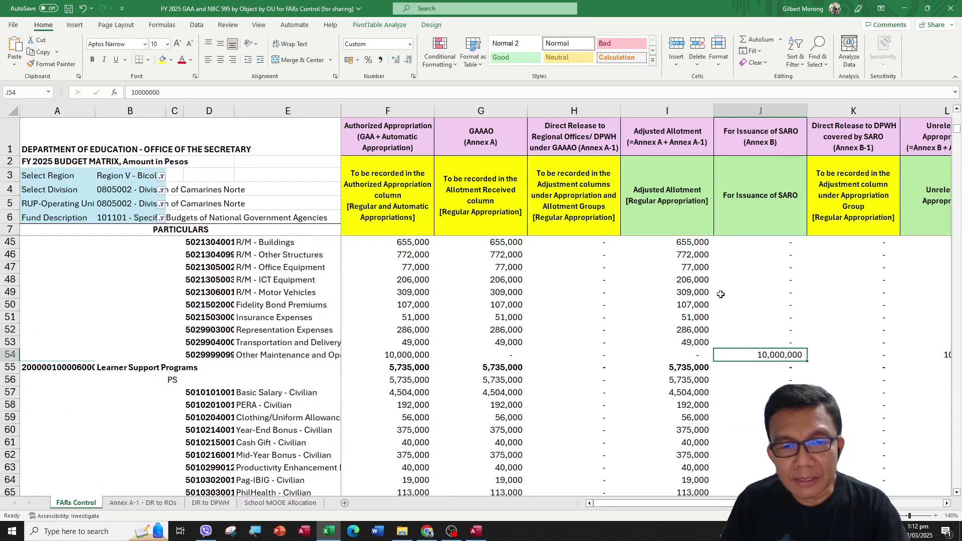
left_click(506, 354)
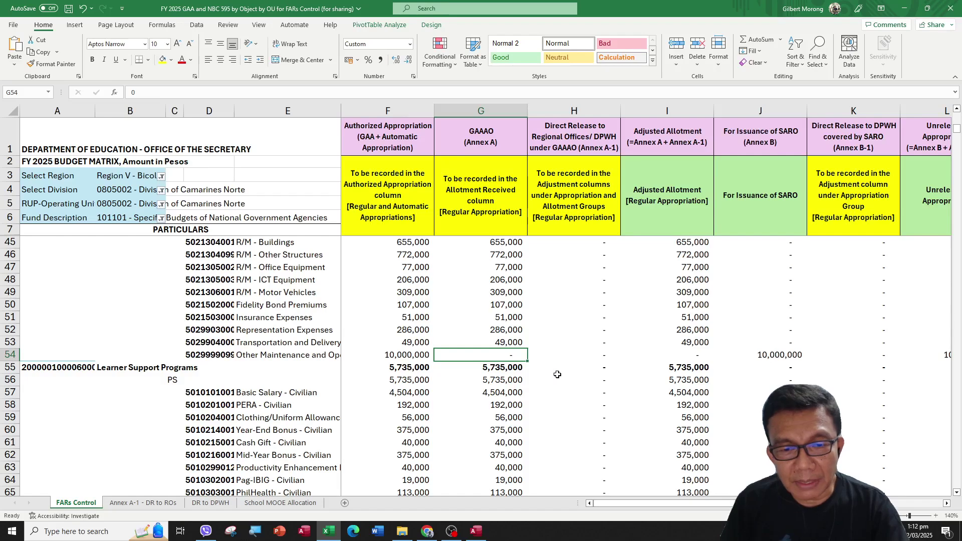
Step: Switch to the Budget Monitoring System and open the PAP and Allotment Releases form
left_click(479, 531)
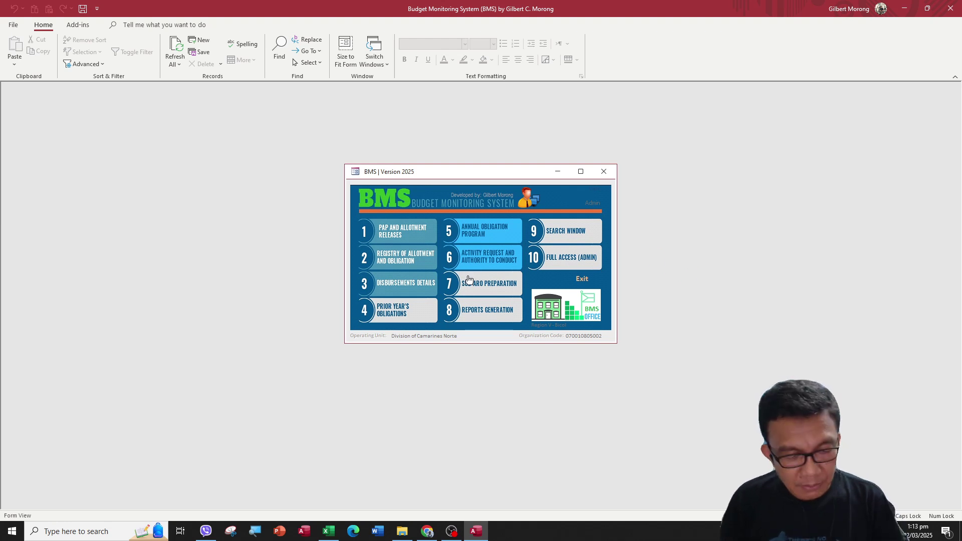
left_click(396, 240)
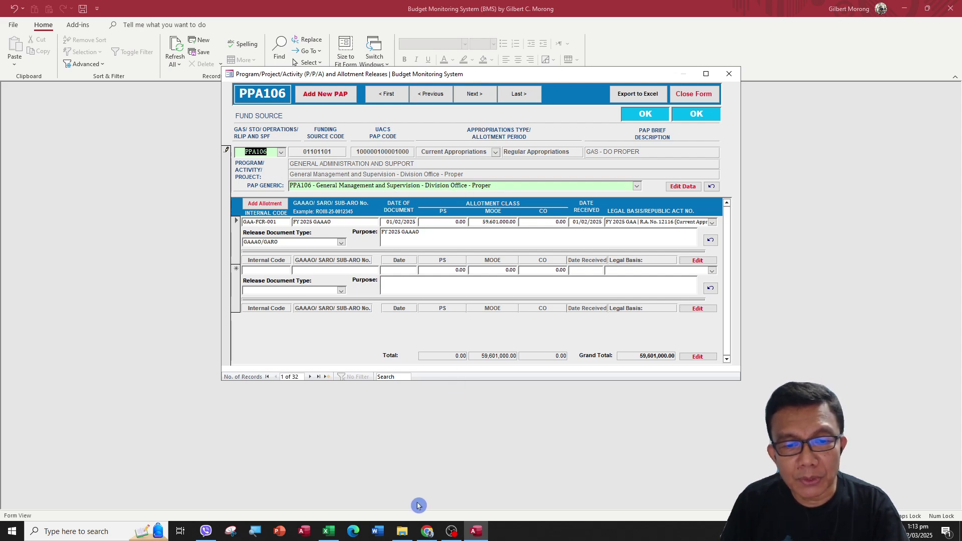
Step: Return to the Excel budget matrix and review General Management and Supervision down to its Other Maintenance and Operating Expenses row
left_click(328, 530)
scroll(222, 257, "up", 12)
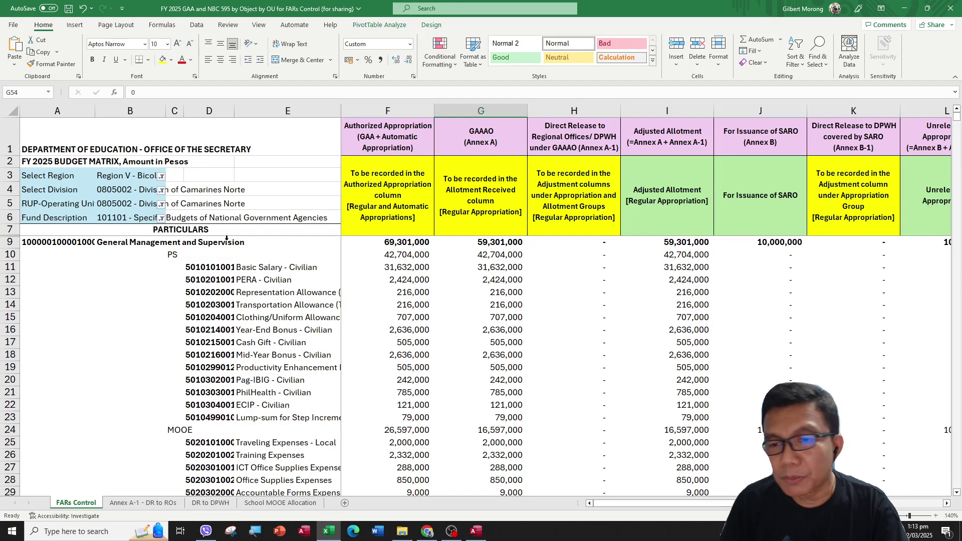
scroll(234, 268, "down", 6)
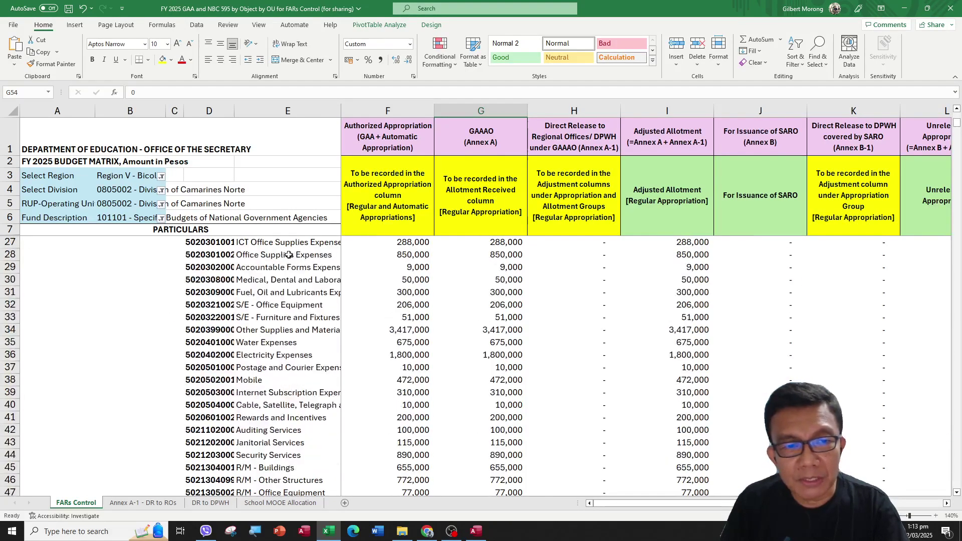
scroll(351, 301, "down", 8)
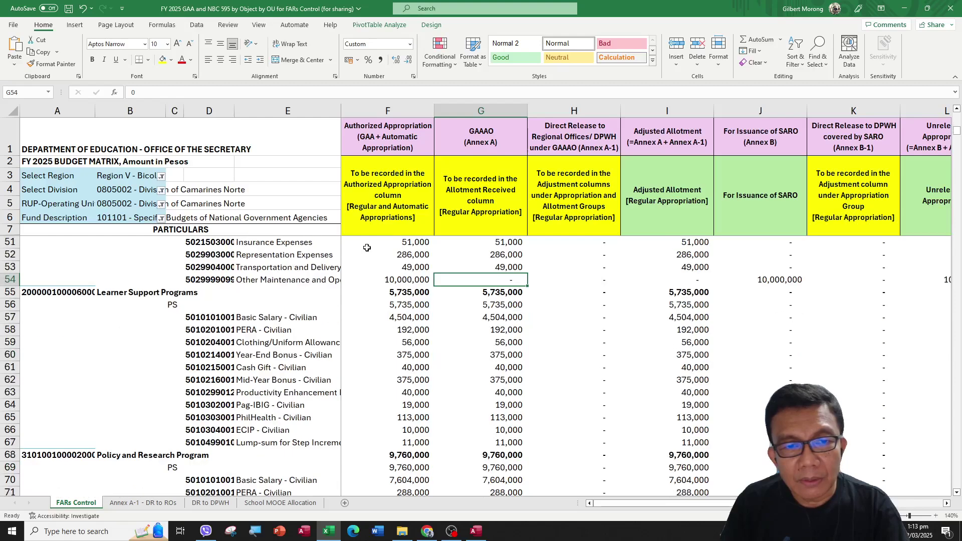
Step: Switch to the Budget Monitoring System and clear the MOOE amount of the FY 2025 GAAAO allotment under PPA106
left_click(476, 532)
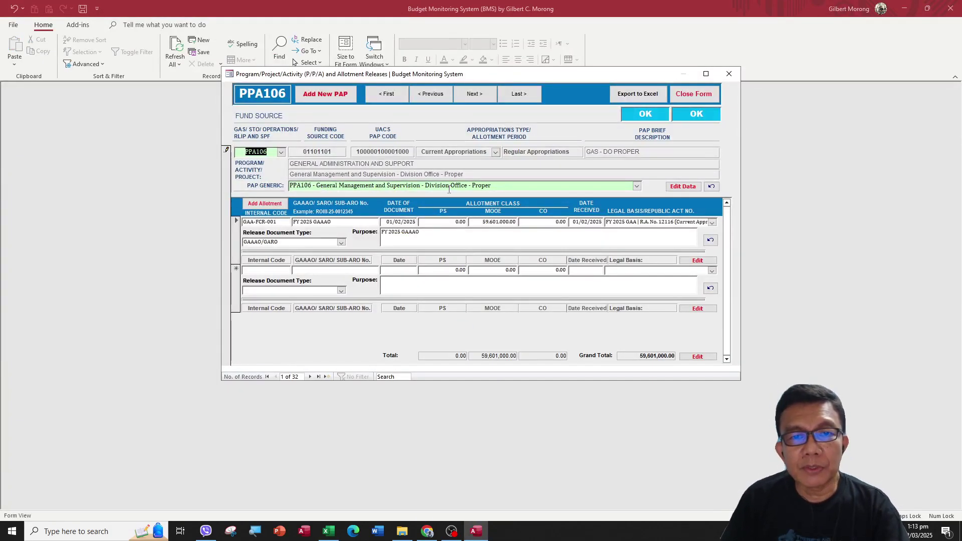
left_click(524, 231)
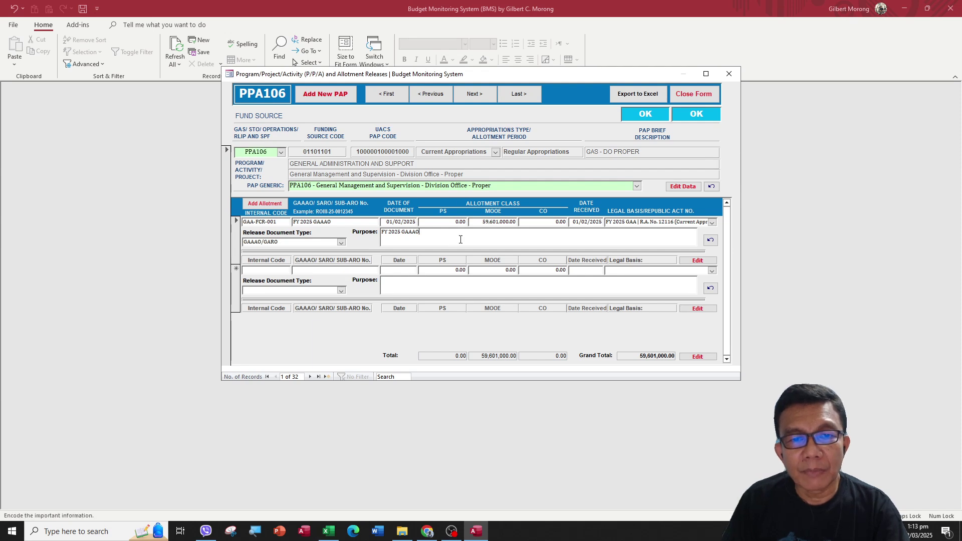
scroll(524, 225, "down", 1)
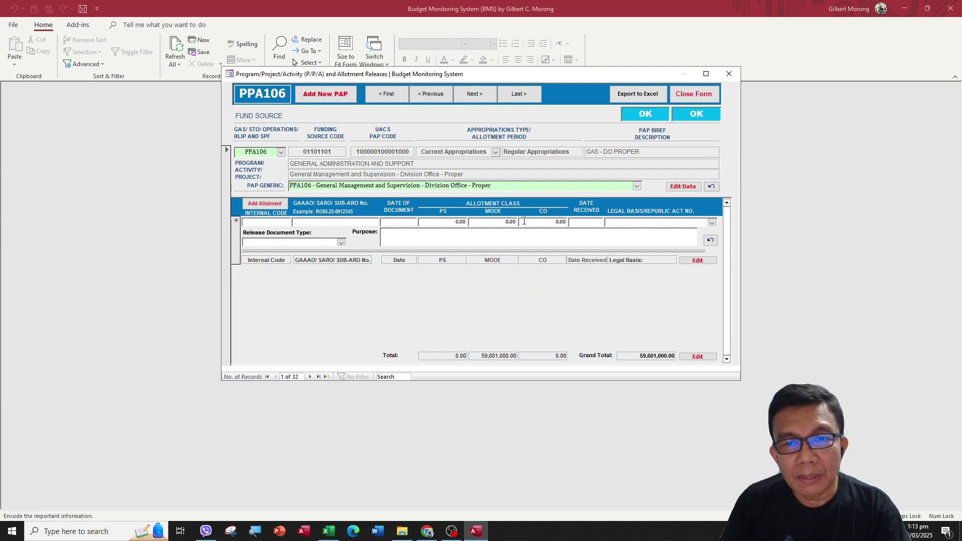
left_click(726, 203)
left_click_drag(496, 222, 570, 222)
key("Delete")
key("Tab")
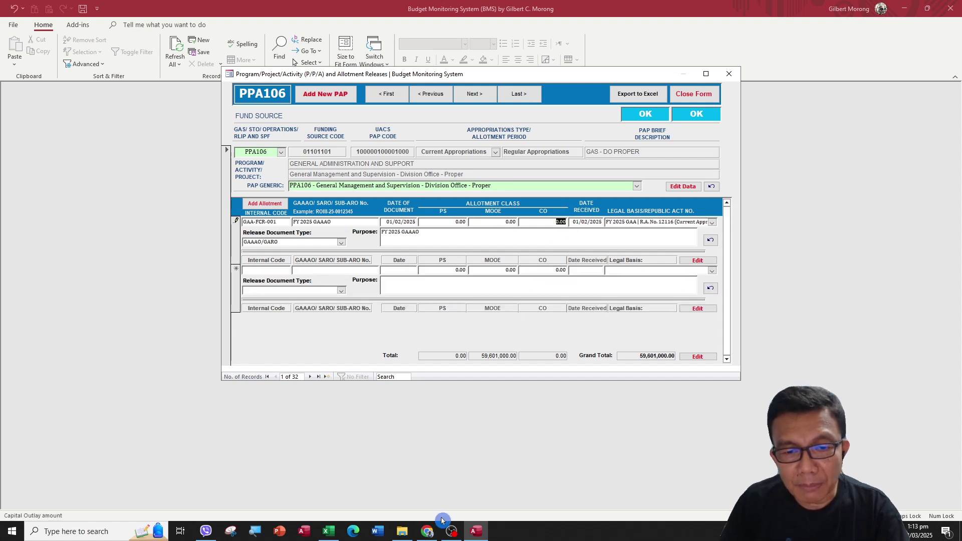
Step: Switch to the Excel budget matrix and look up General Management and Supervision's MOOE total in the Authorized Appropriation column
left_click(327, 530)
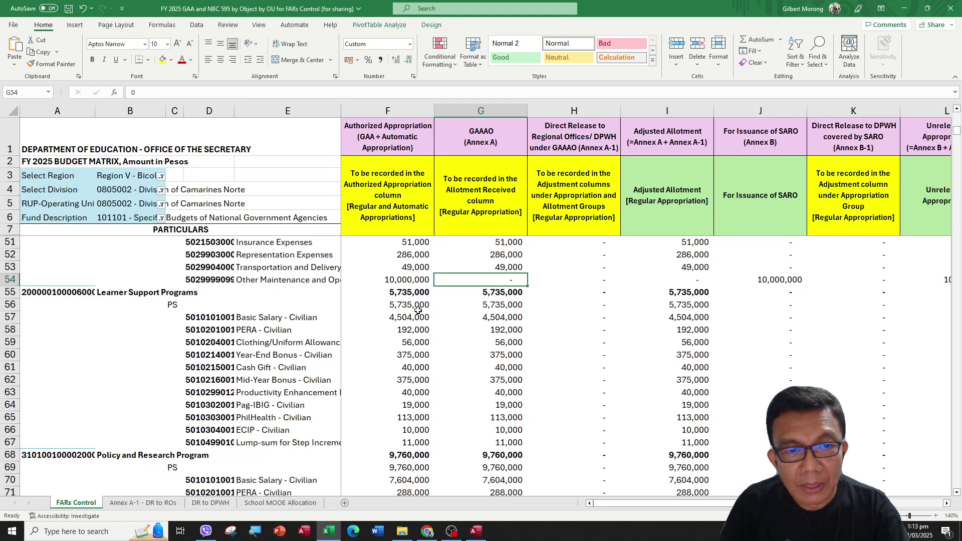
scroll(406, 295, "up", 9)
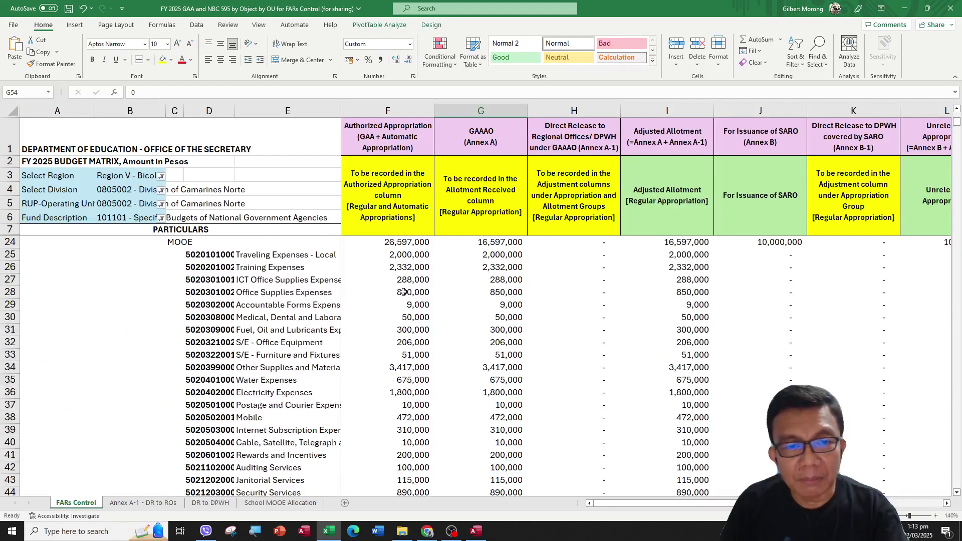
scroll(404, 252, "up", 1)
left_click(404, 278)
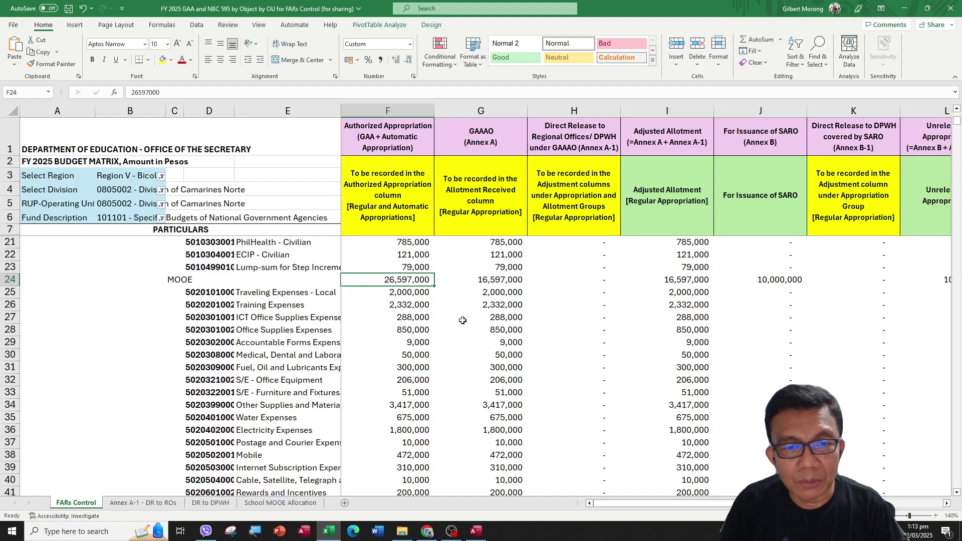
Step: Copy the MOOE total 26,597,000 into the MOOE amount of PPA106's FY 2025 GAAAO allotment in the Budget Monitoring System and save the record
key("ctrl+c")
left_click(476, 531)
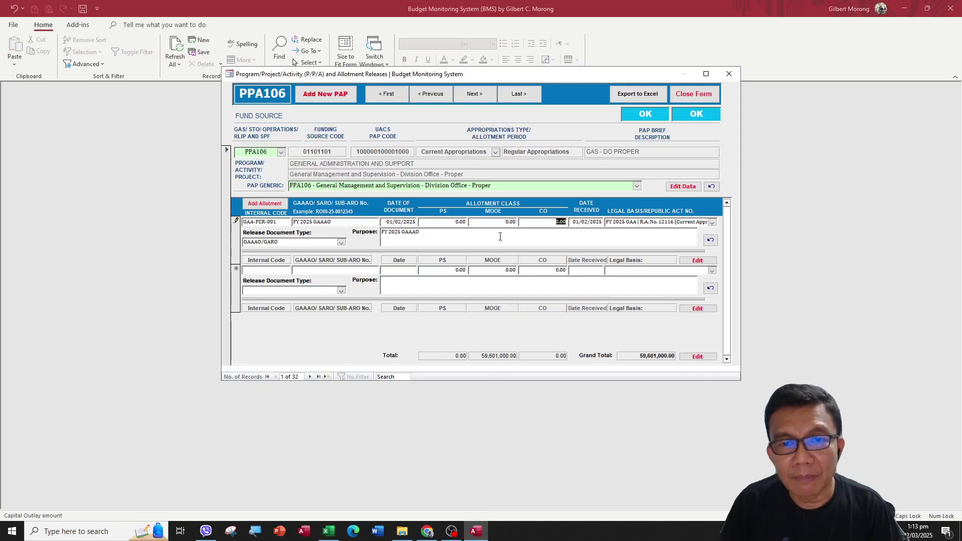
left_click(492, 223)
key("ctrl+v")
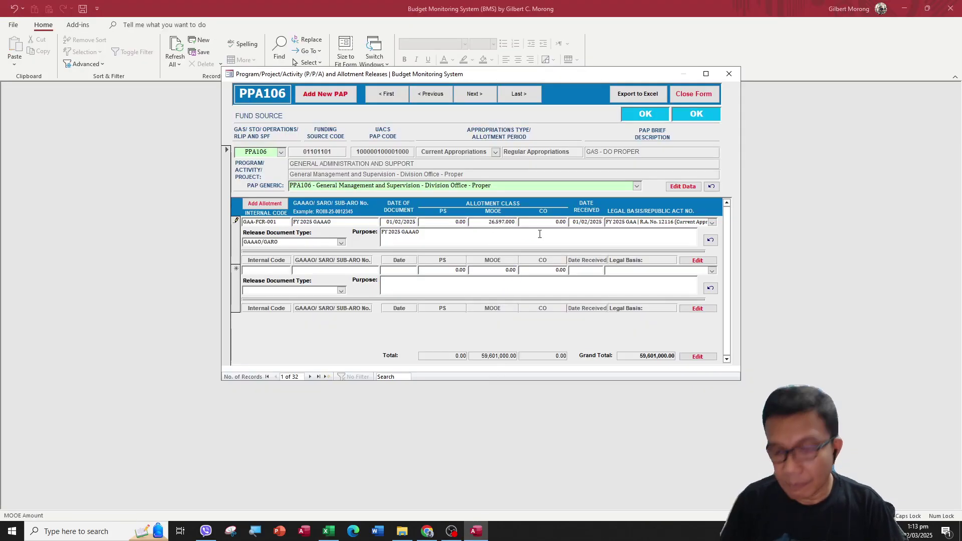
left_click(518, 281)
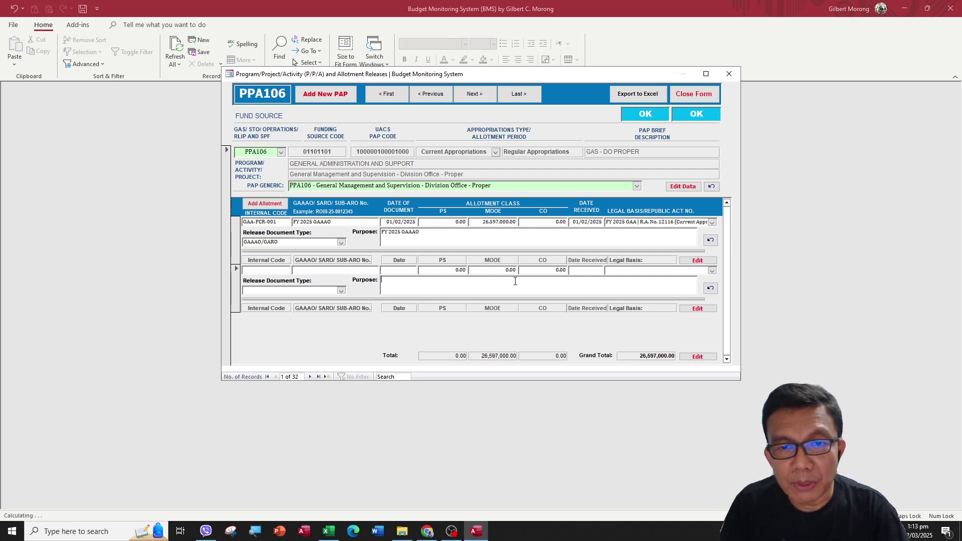
left_click(484, 244)
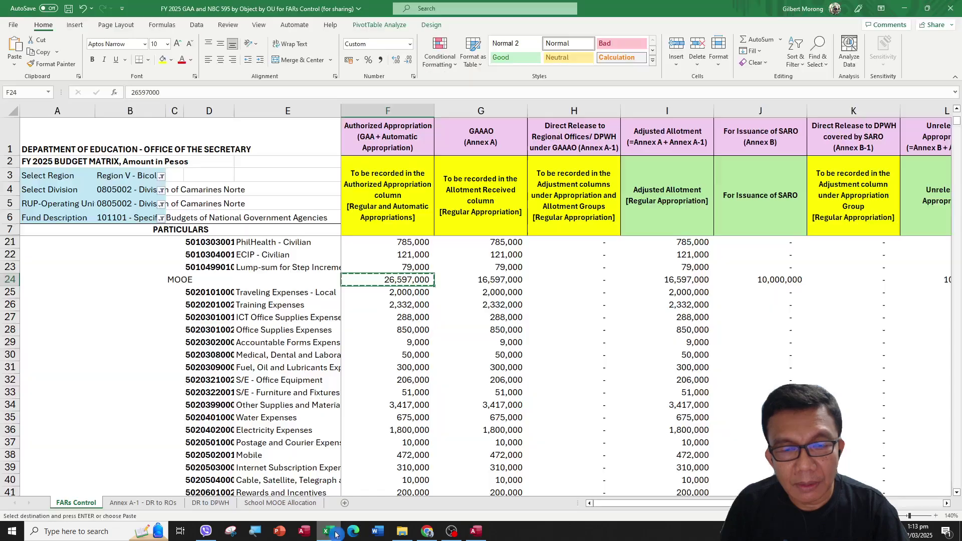
Step: Return to the Excel budget matrix and compare General Management and Supervision's MOOE total in the Authorized Appropriation and GAAAO columns
left_click(329, 531)
key("Escape")
scroll(480, 287, "up", 4)
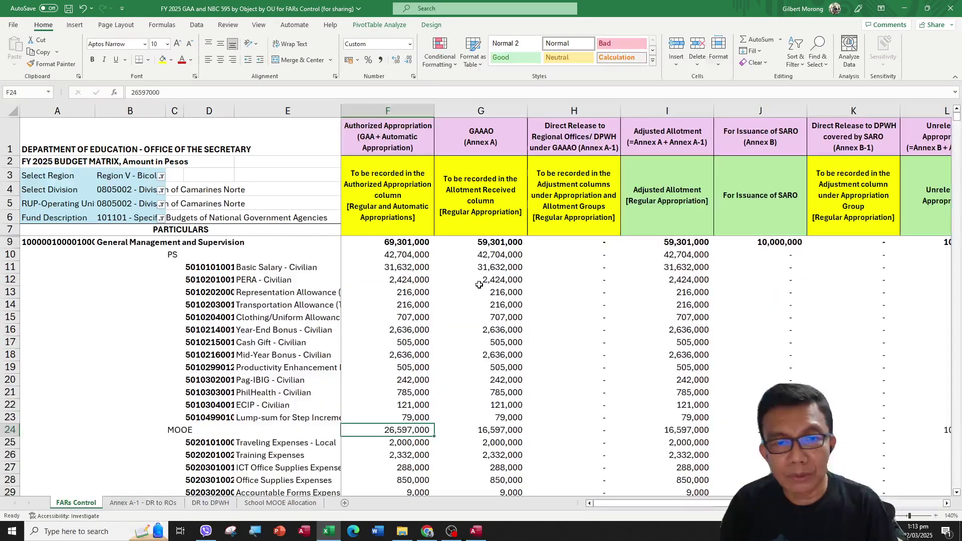
scroll(479, 284, "down", 5)
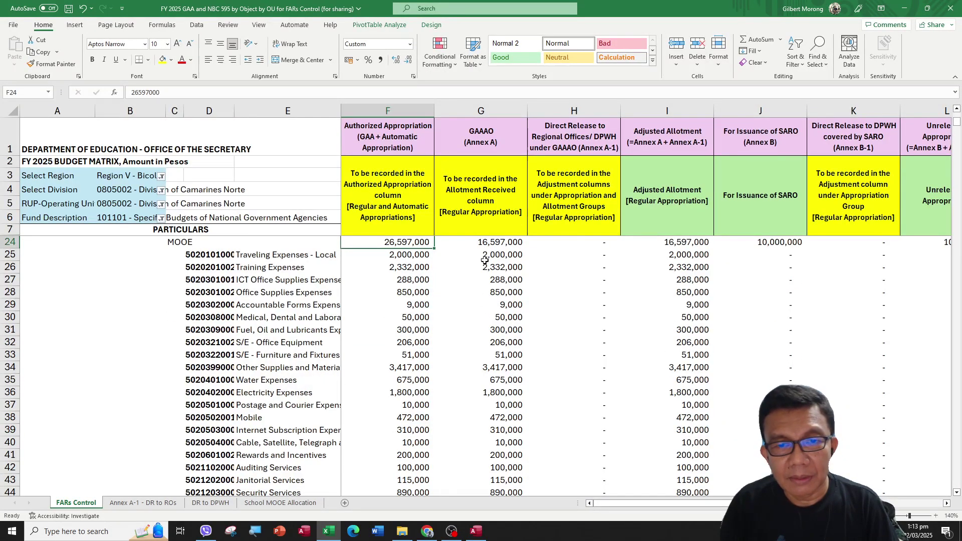
left_click_drag(502, 259, 502, 293)
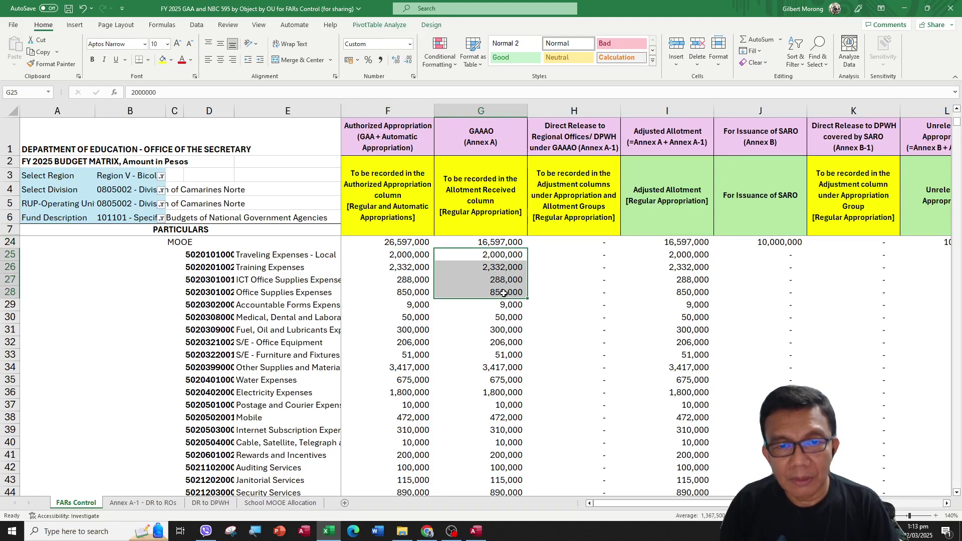
scroll(556, 276, "up", 1)
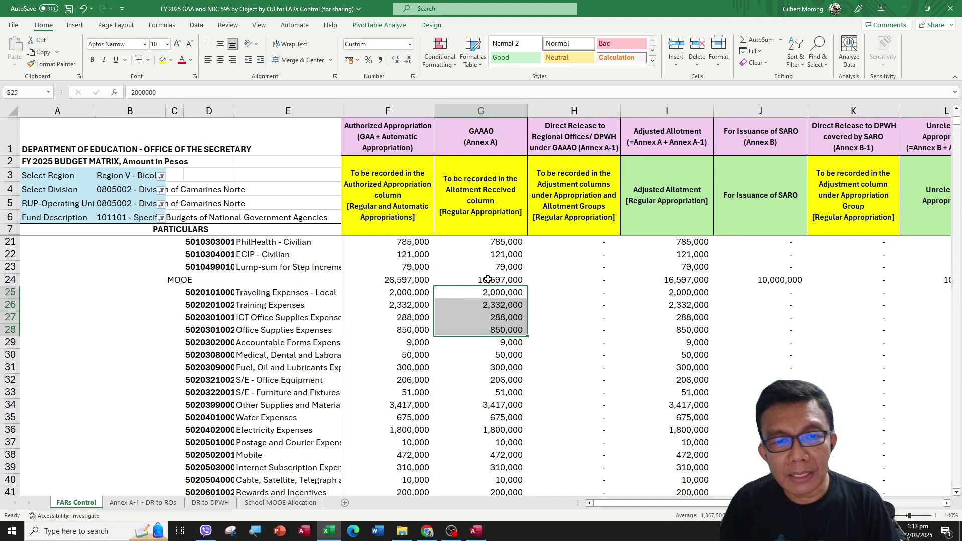
left_click(405, 283)
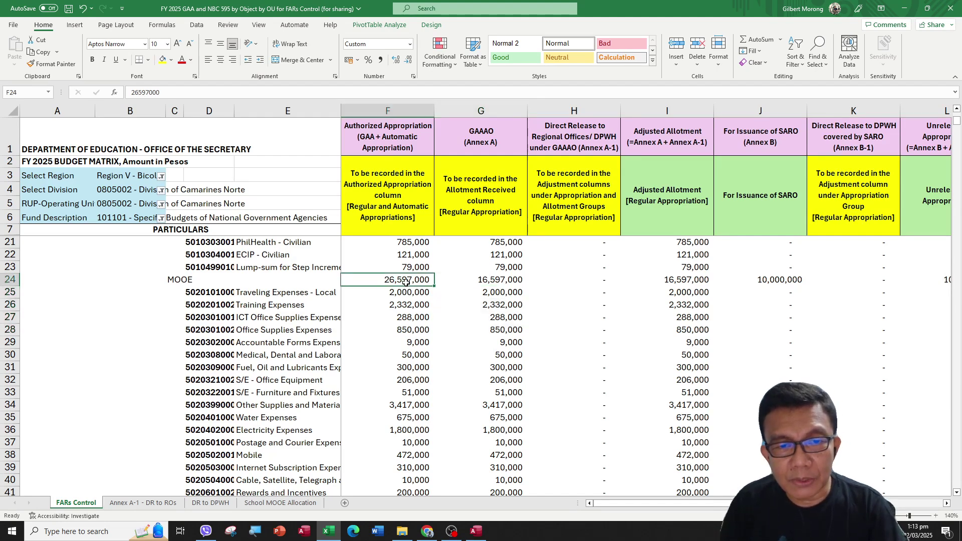
left_click(489, 282)
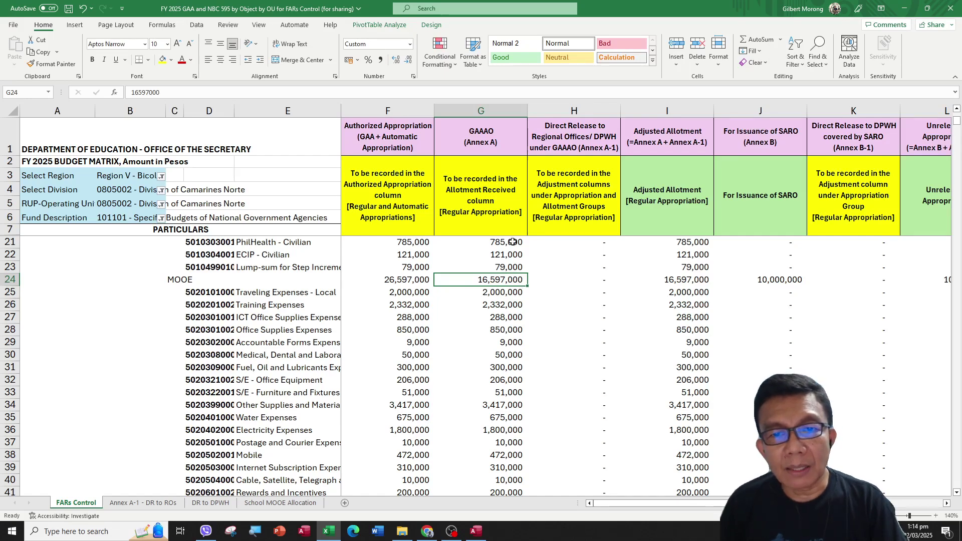
Step: Switch to the Budget Monitoring System, close the PAP and Allotment Releases form and open the GAAAO/GARO allotment data entry form
left_click(476, 531)
left_click(439, 286)
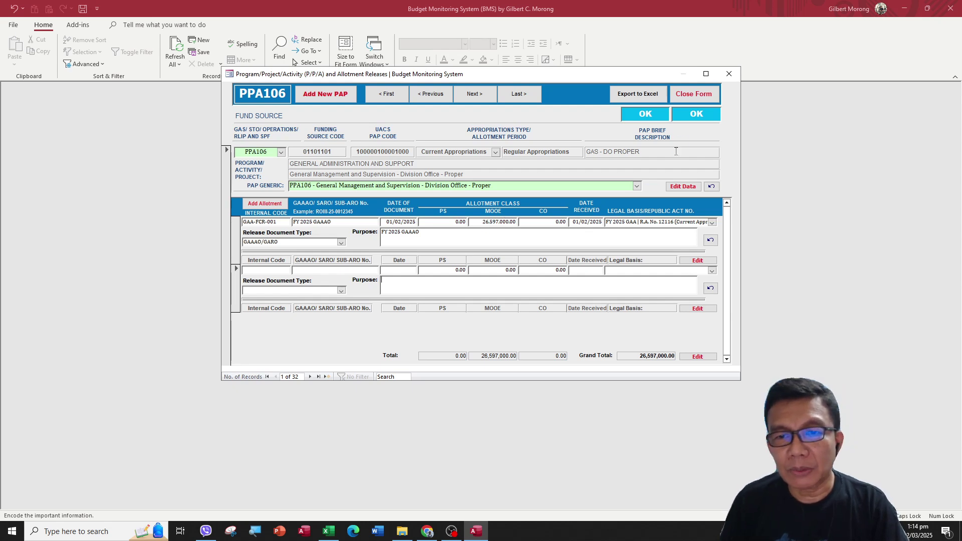
left_click(693, 95)
left_click(396, 262)
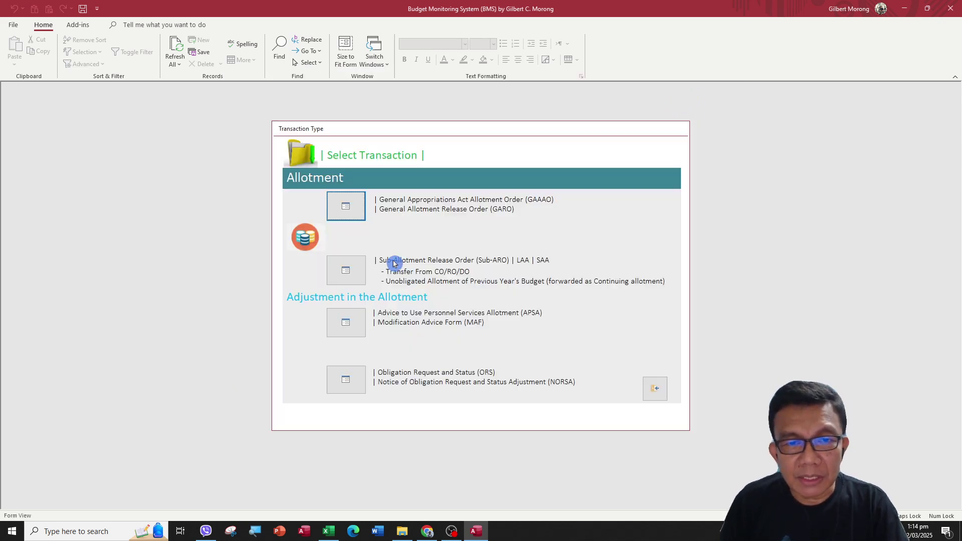
left_click(348, 206)
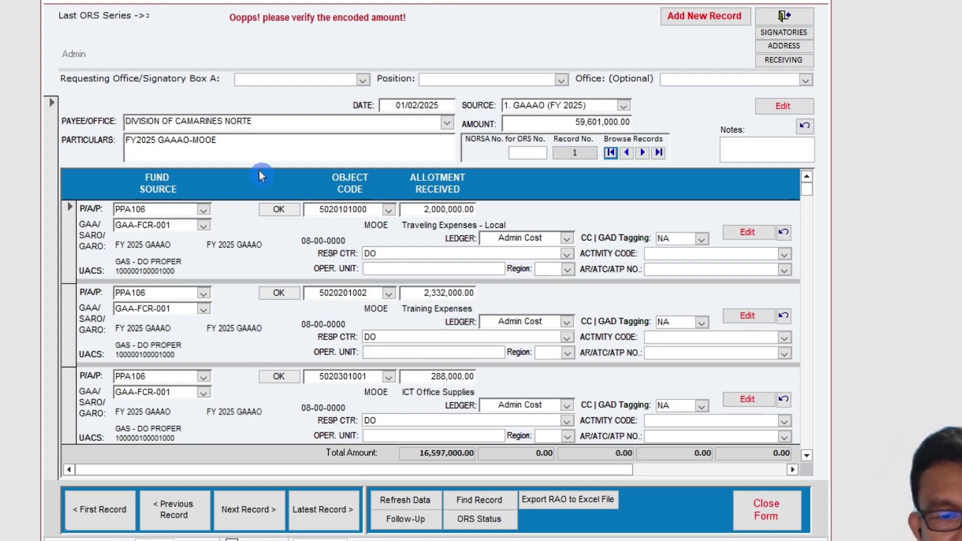
Step: Compare the first MOOE lines' Allotment Received amounts, from Traveling Expenses to ICT Office Supplies, with the GAAAO column of the Excel matrix
left_click(409, 209)
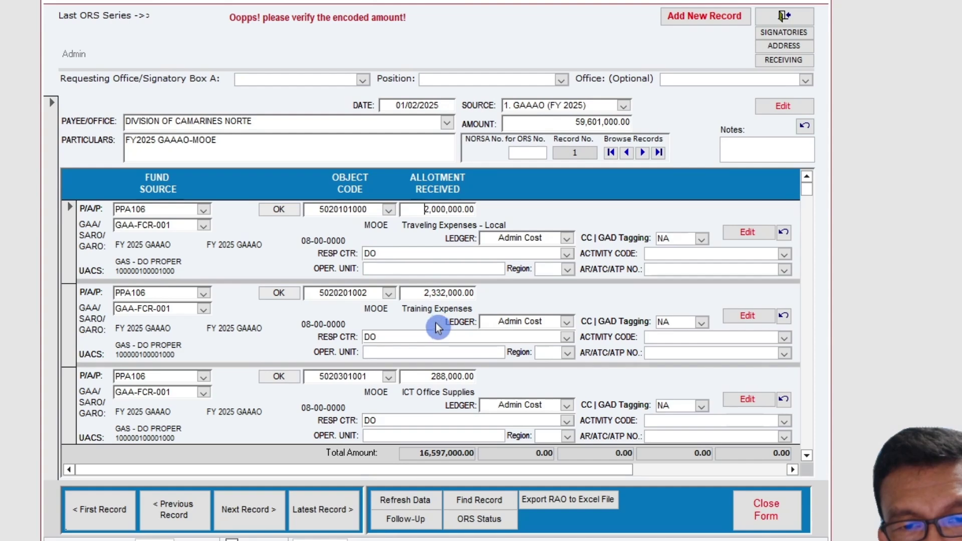
left_click(441, 376)
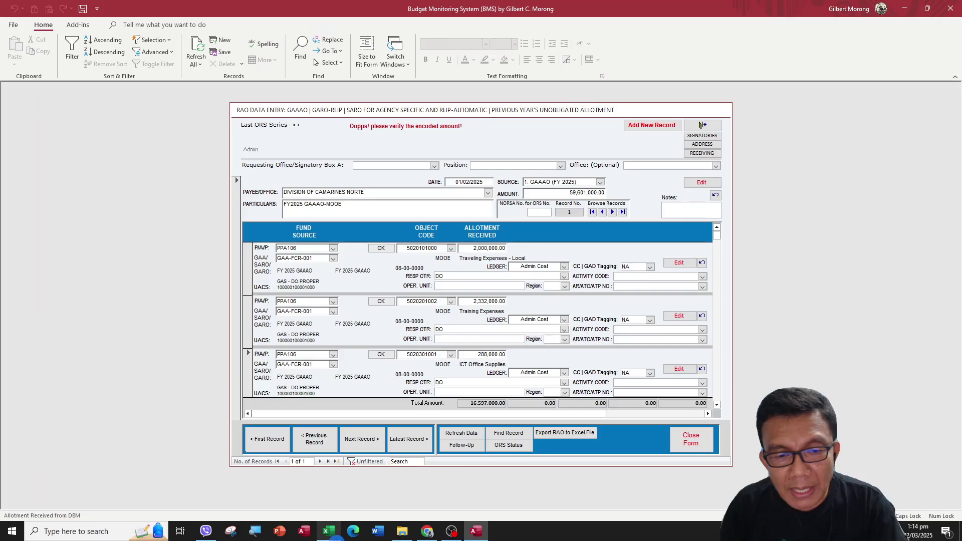
key("alt+Tab")
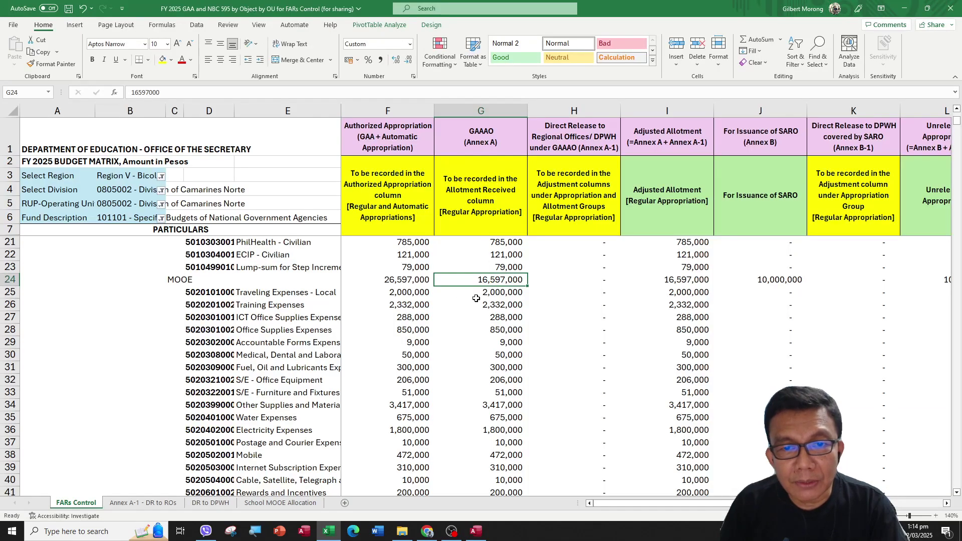
scroll(476, 298, "down", 1)
left_click(498, 256)
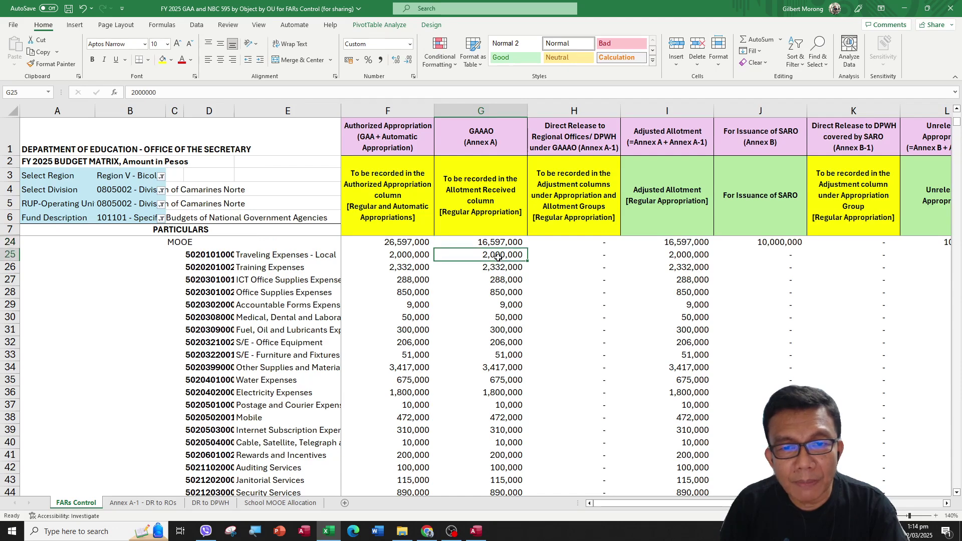
left_click(498, 269)
left_click(494, 279)
scroll(493, 350, "down", 4)
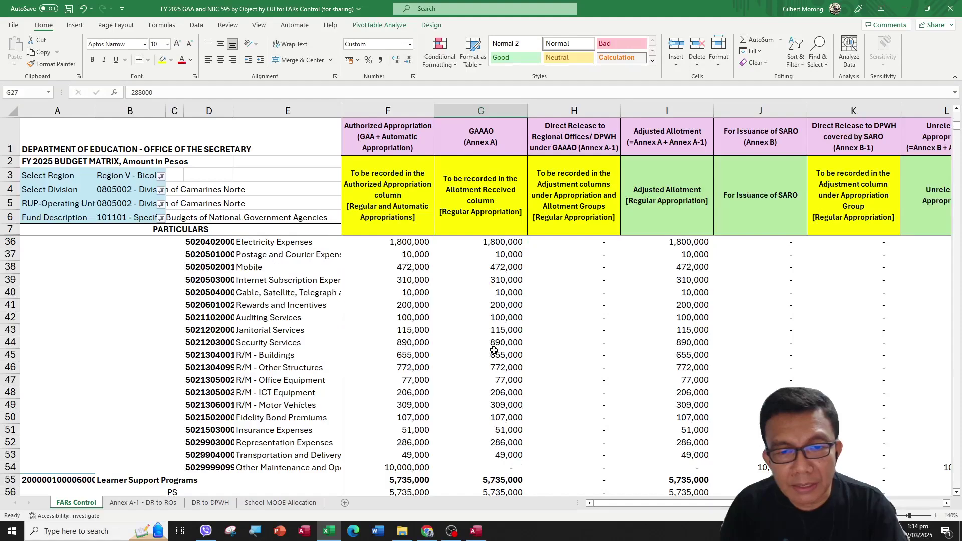
Step: Switch to the Budget Monitoring System and review the PPA106 MOOE allotment lines from ICT Office Supplies down to the blank entry line
left_click(476, 531)
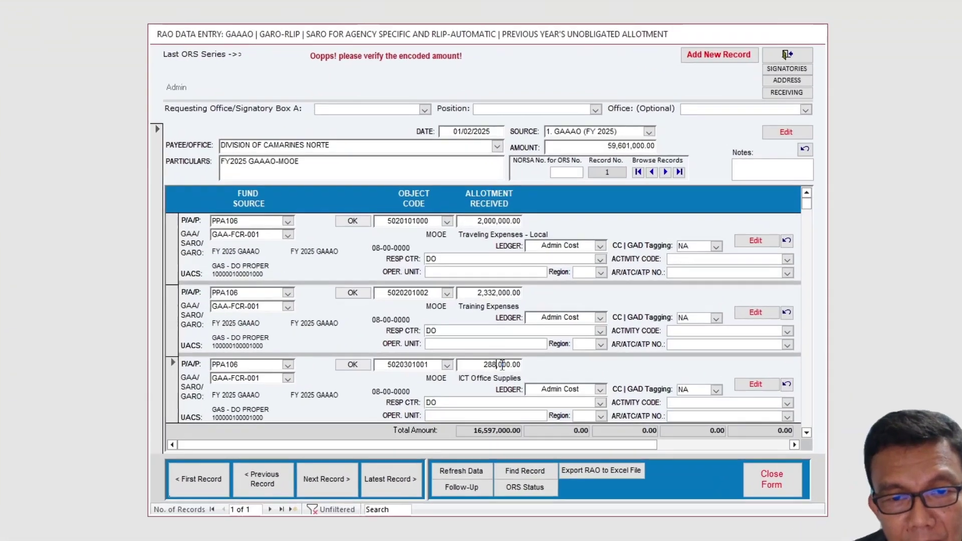
scroll(494, 346, "down", 2)
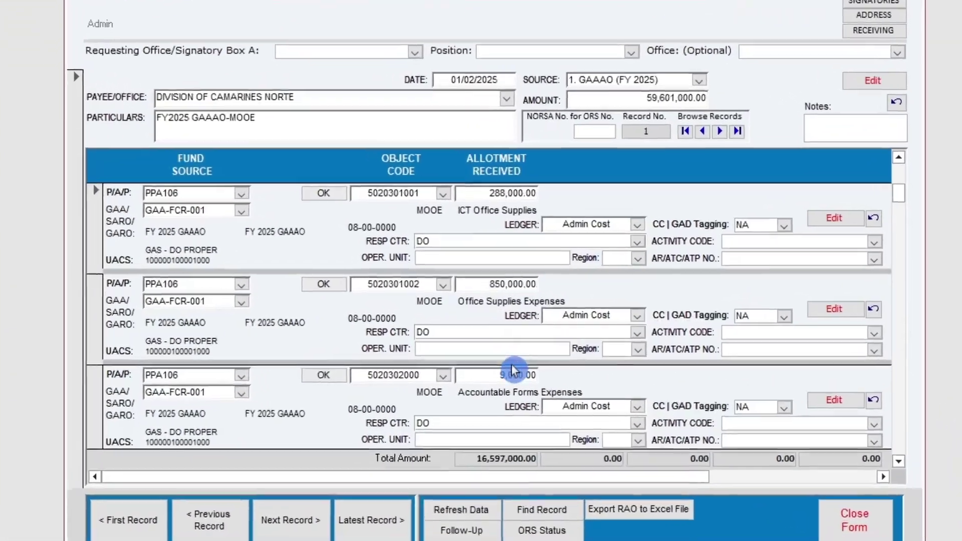
left_click(512, 370)
scroll(512, 371, "down", 2)
left_click(513, 374)
scroll(513, 376, "down", 8)
scroll(513, 377, "down", 5)
scroll(516, 374, "down", 7)
scroll(516, 375, "down", 4)
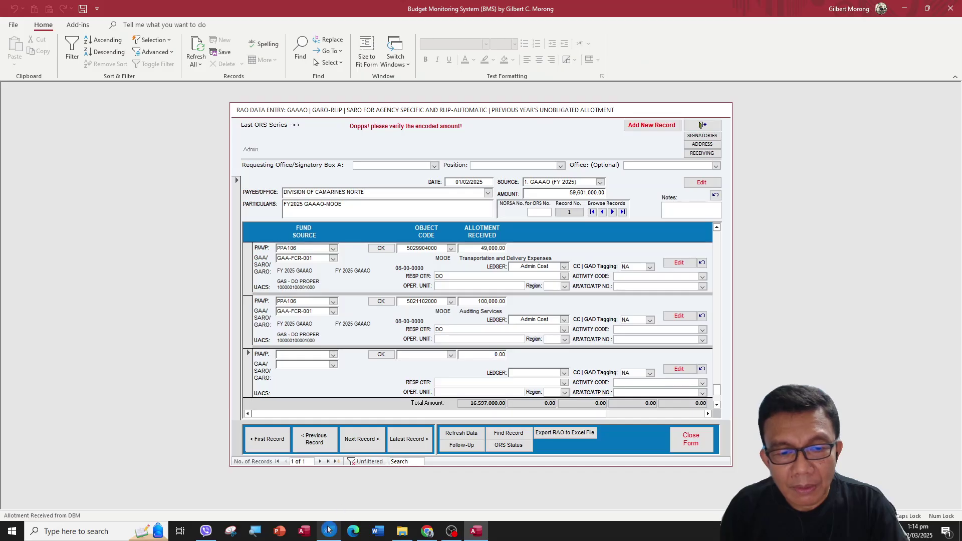
Step: Return to the Excel matrix and check the GAAAO column's MOOE total and its line items down to Other Maintenance and Operating Expenses
left_click(330, 530)
scroll(488, 370, "up", 3)
scroll(487, 369, "down", 1)
scroll(487, 369, "up", 5)
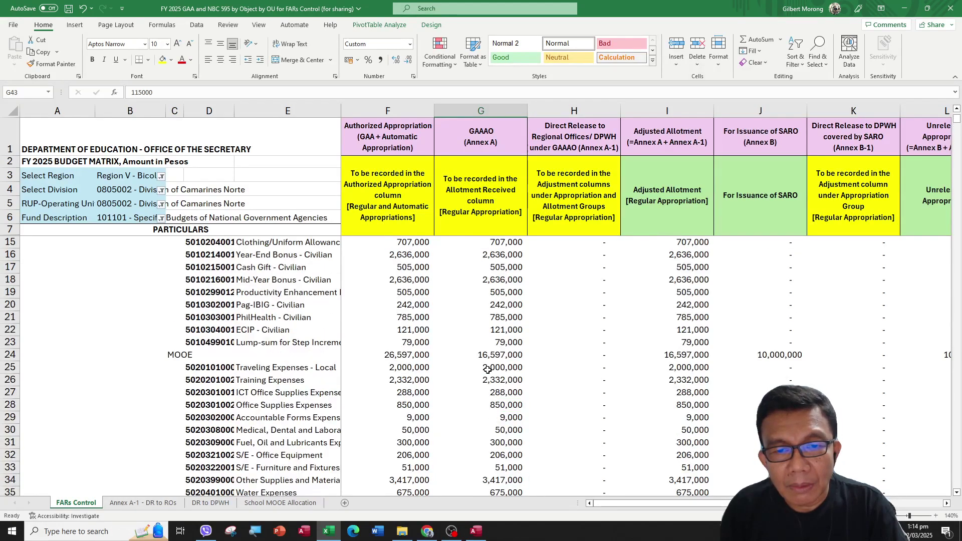
scroll(488, 370, "down", 6)
scroll(488, 369, "down", 3)
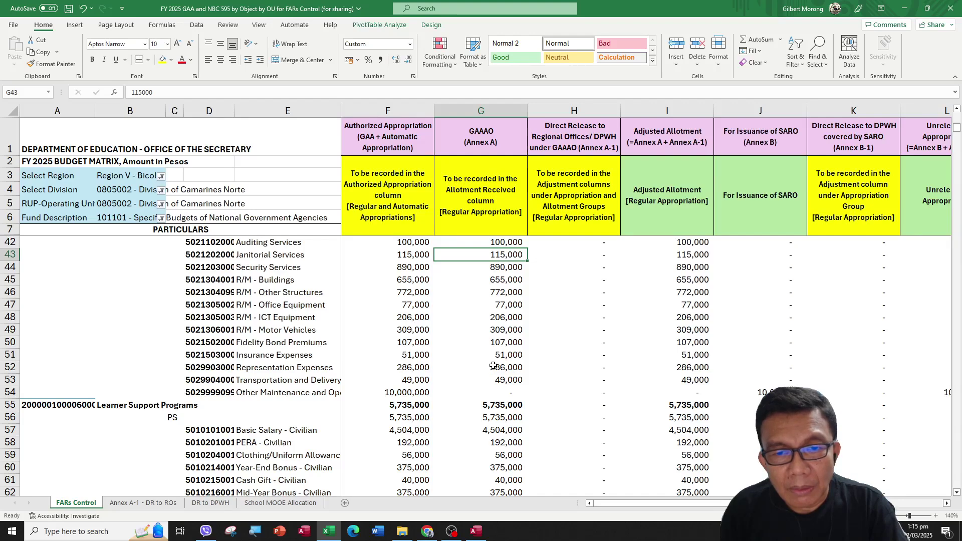
scroll(494, 366, "up", 7)
left_click(512, 283)
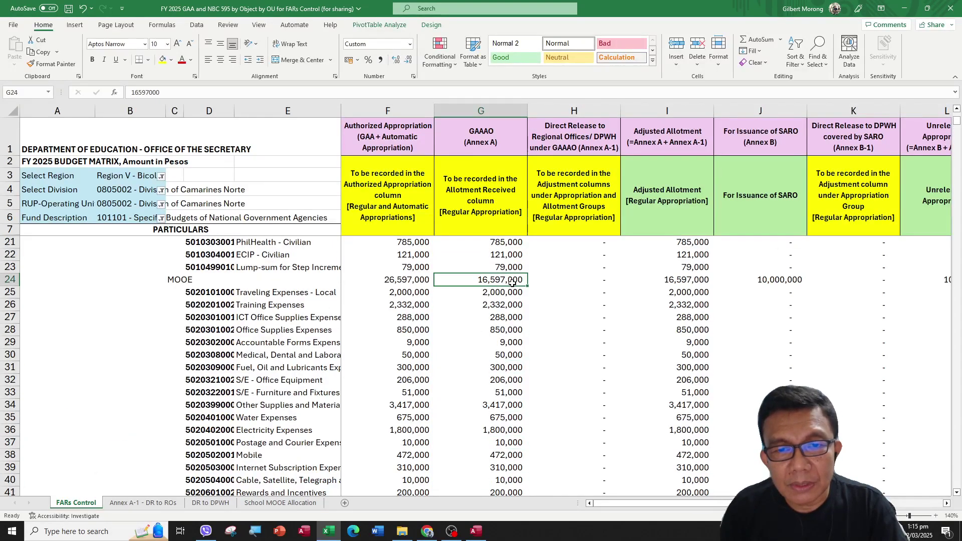
scroll(510, 287, "down", 10)
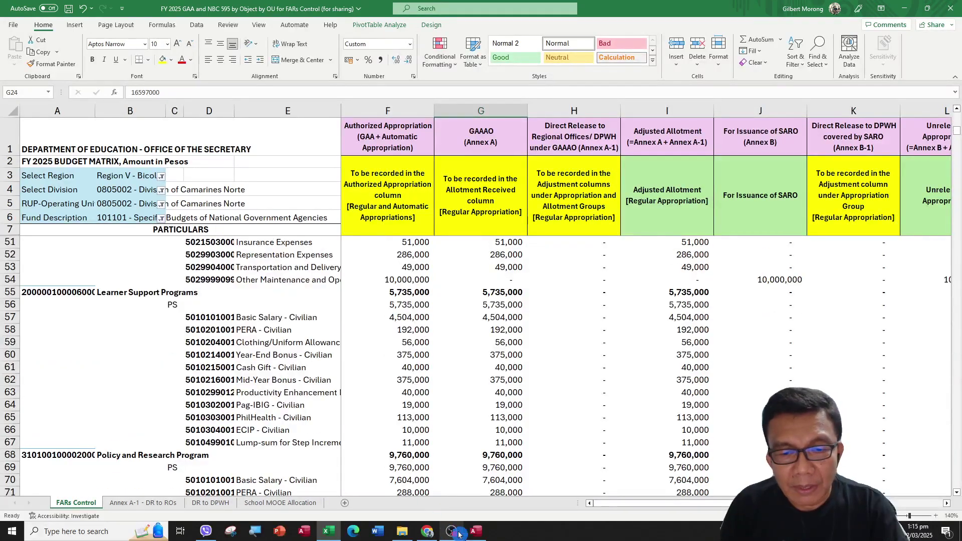
Step: Switch to the Budget Monitoring System and select the entire Auditing Services allotment line under PPA106
left_click(476, 531)
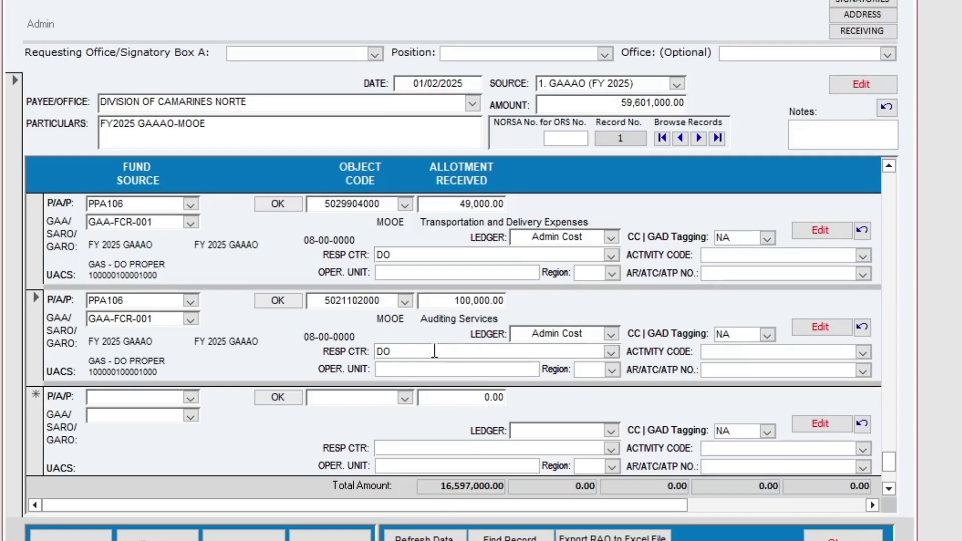
left_click(456, 338)
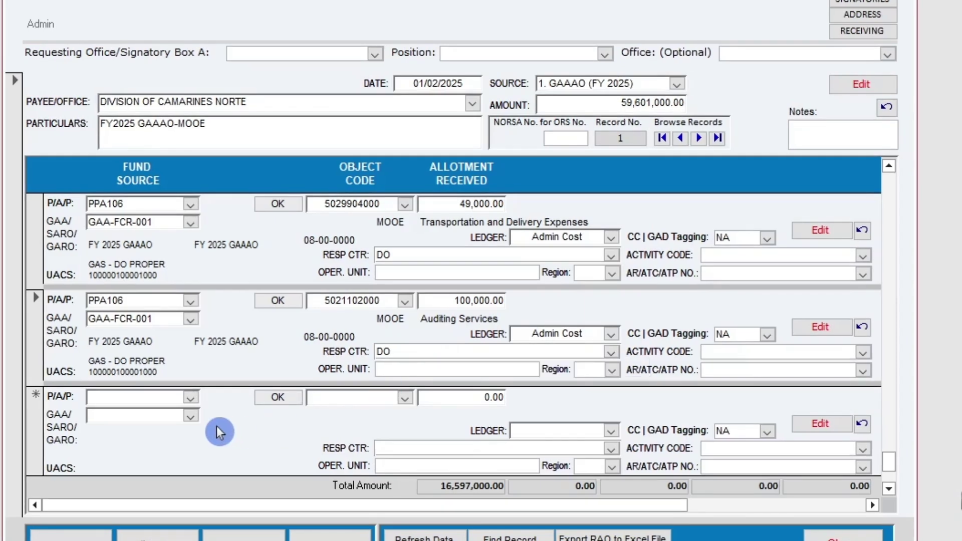
left_click(210, 415)
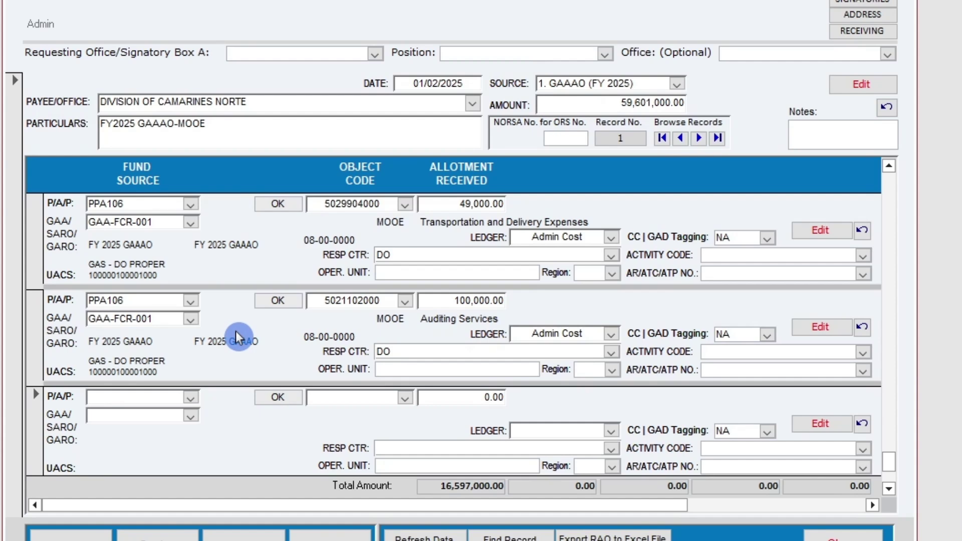
left_click(42, 331)
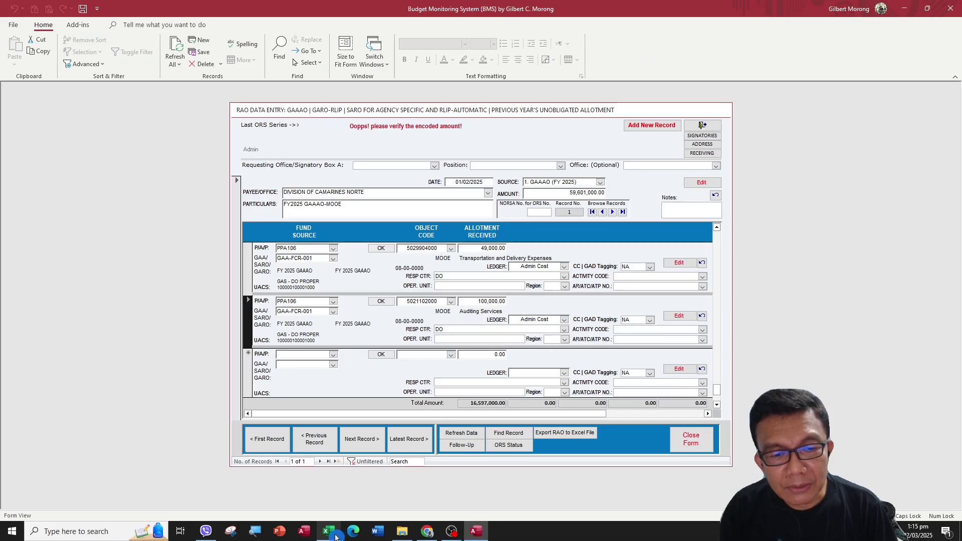
Step: Switch to the Excel matrix and look up the Authorized Appropriation of Other Maintenance and Operating Expenses under General Management and Supervision
key("alt+Tab")
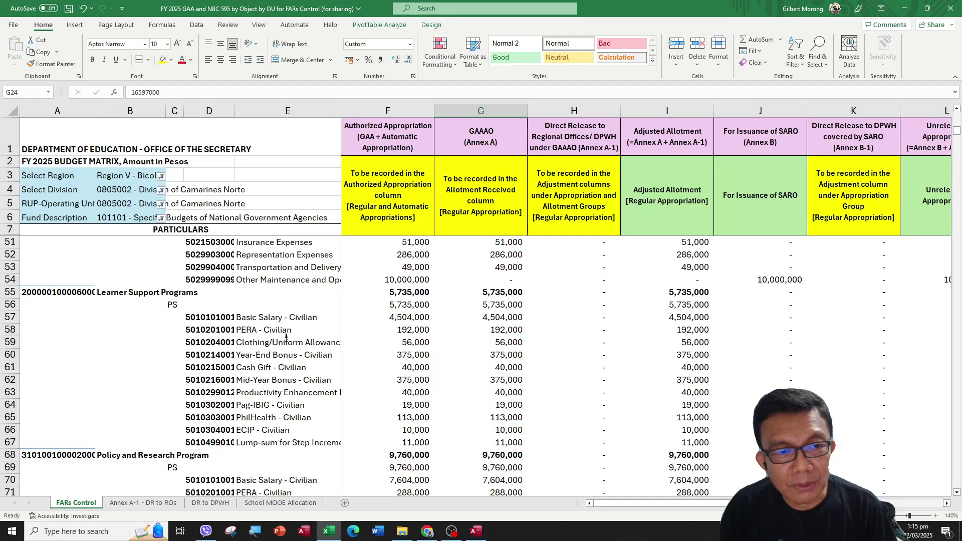
left_click(253, 283)
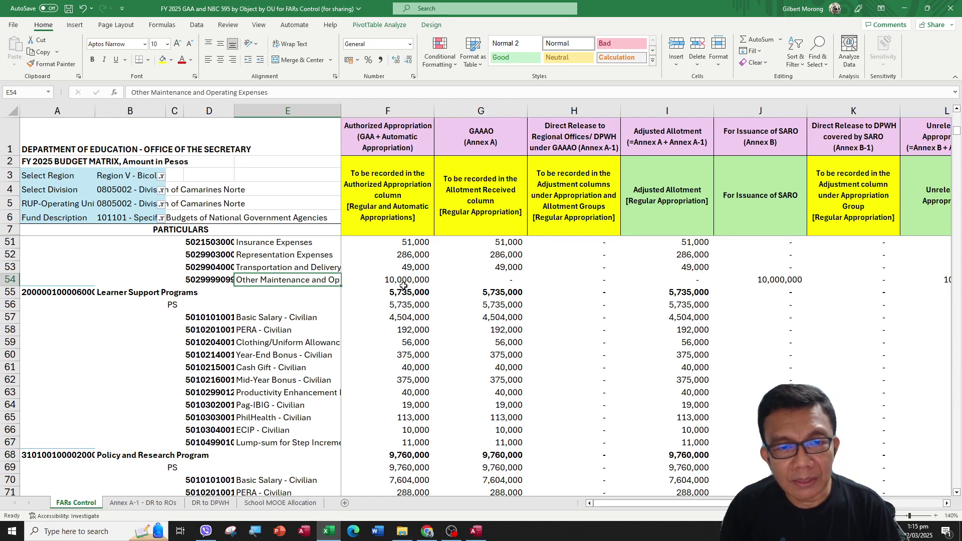
left_click(388, 280)
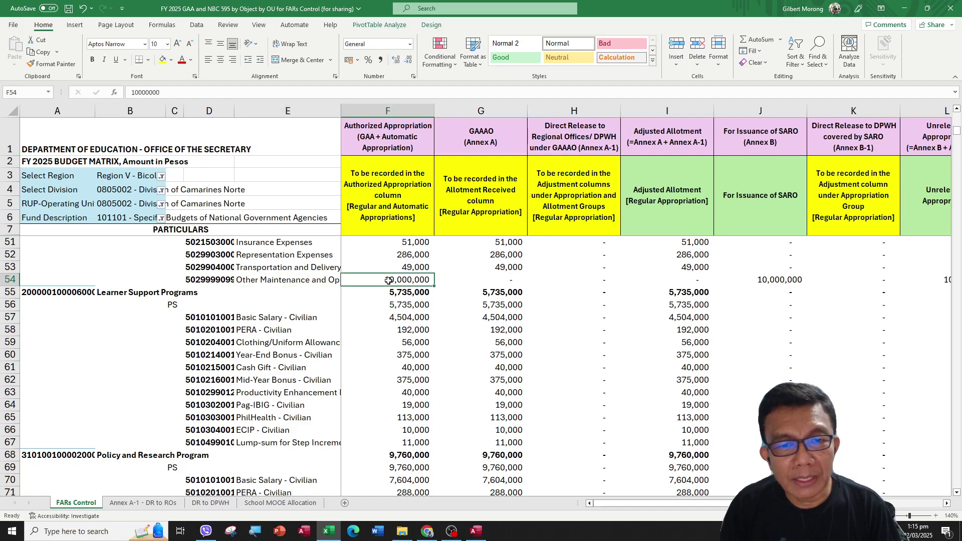
Step: Switch to the Budget Monitoring System and paste the copied Auditing Services allotment line into the blank entry line
left_click(476, 531)
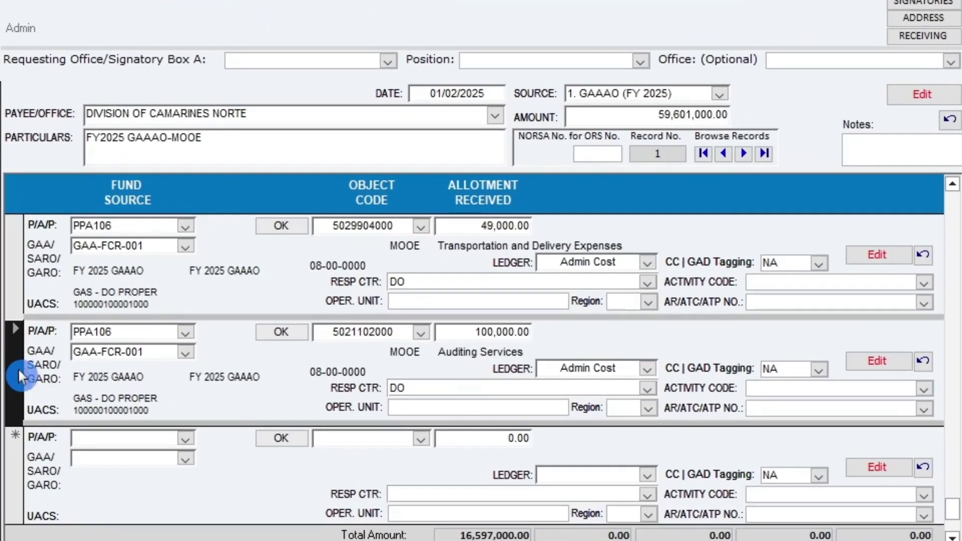
left_click(18, 481)
key("ctrl+v")
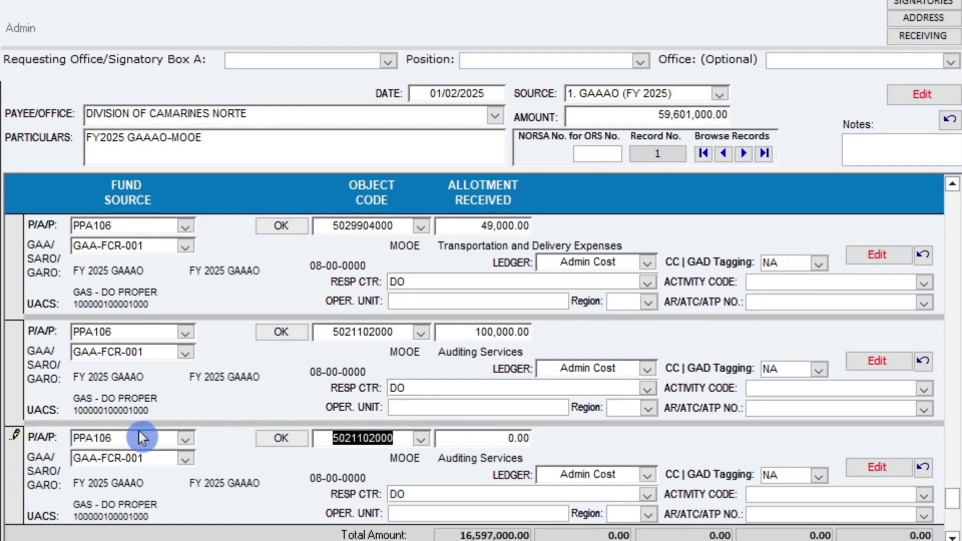
left_click(420, 332)
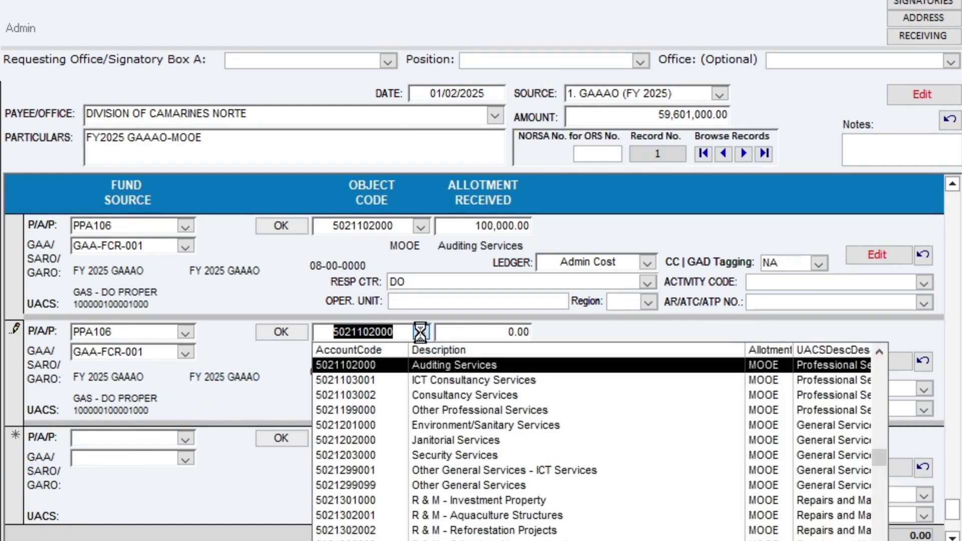
scroll(504, 435, "down", 10)
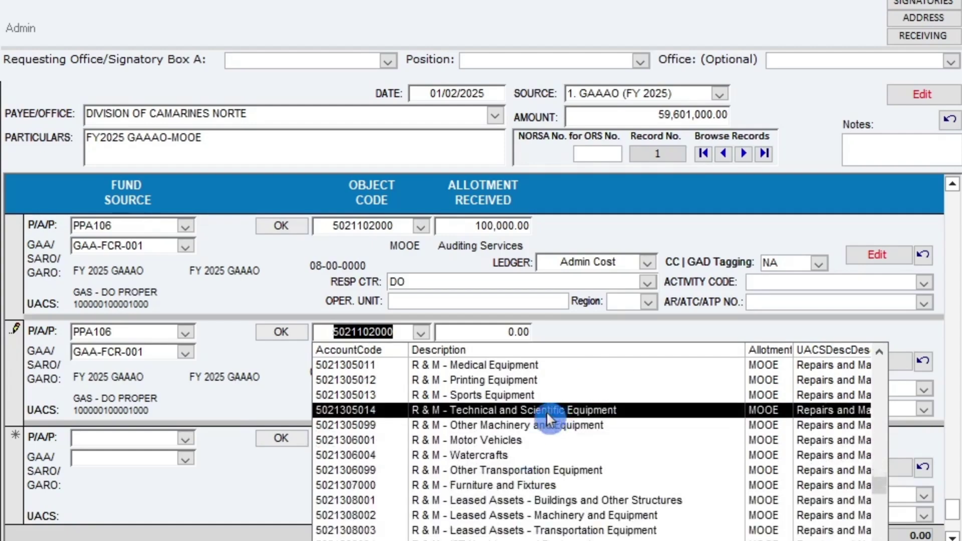
scroll(675, 450, "down", 20)
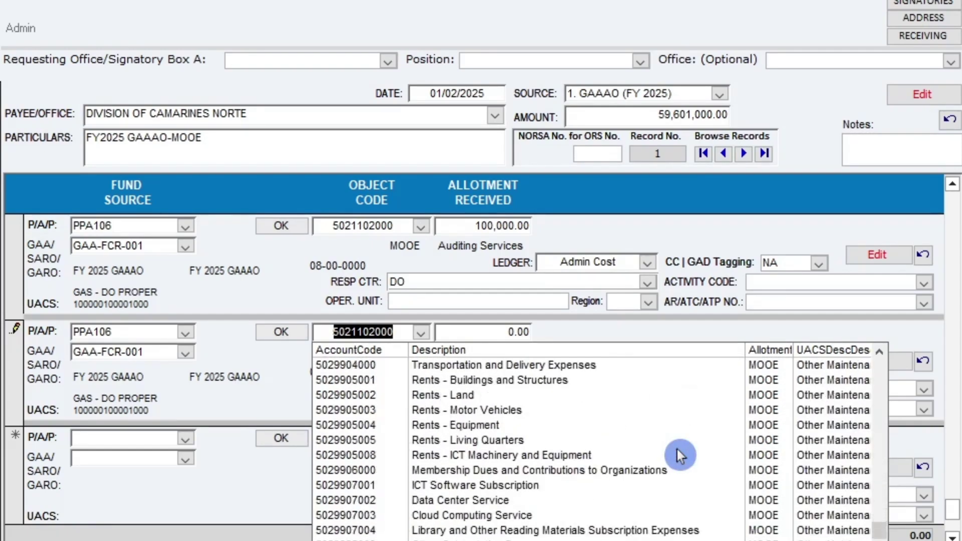
scroll(678, 448, "down", 5)
scroll(694, 402, "down", 1)
scroll(697, 400, "up", 2)
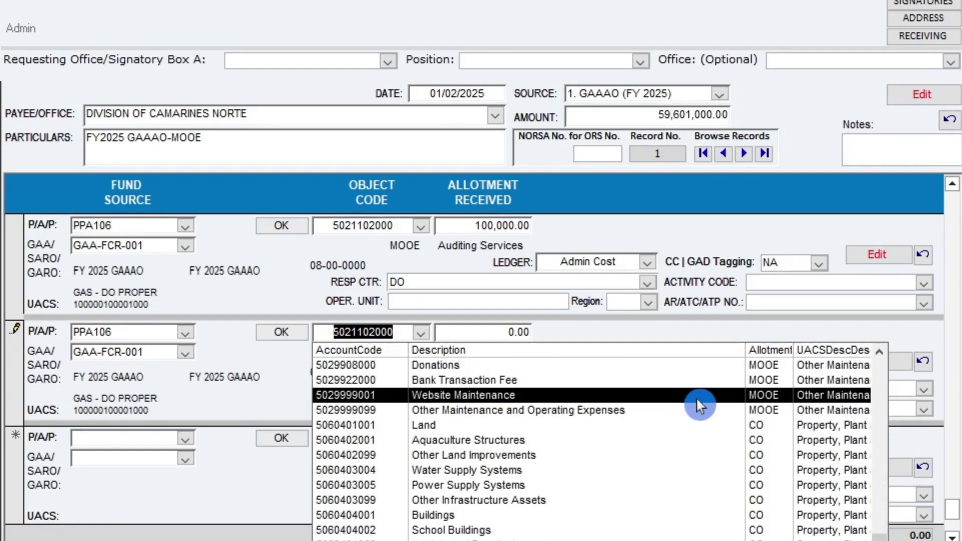
left_click(632, 412)
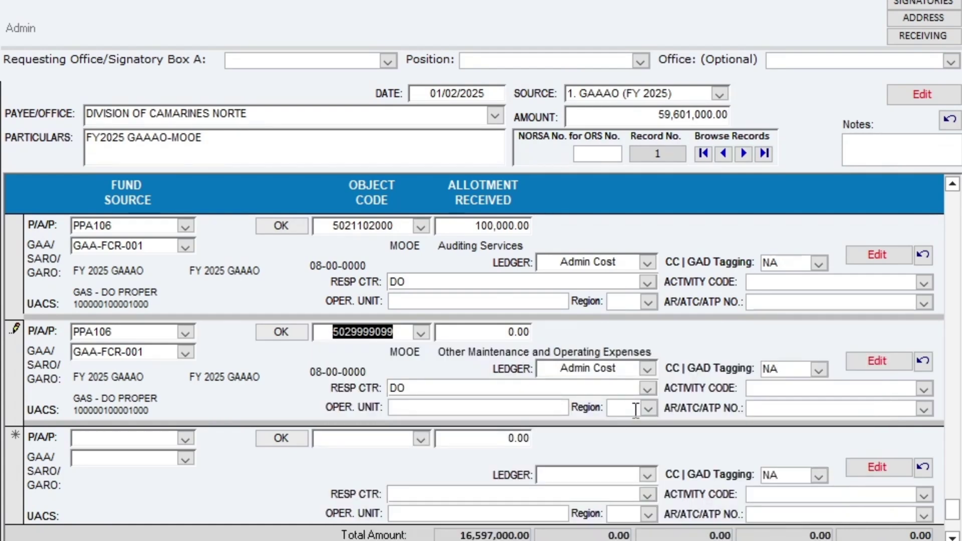
left_click(482, 403)
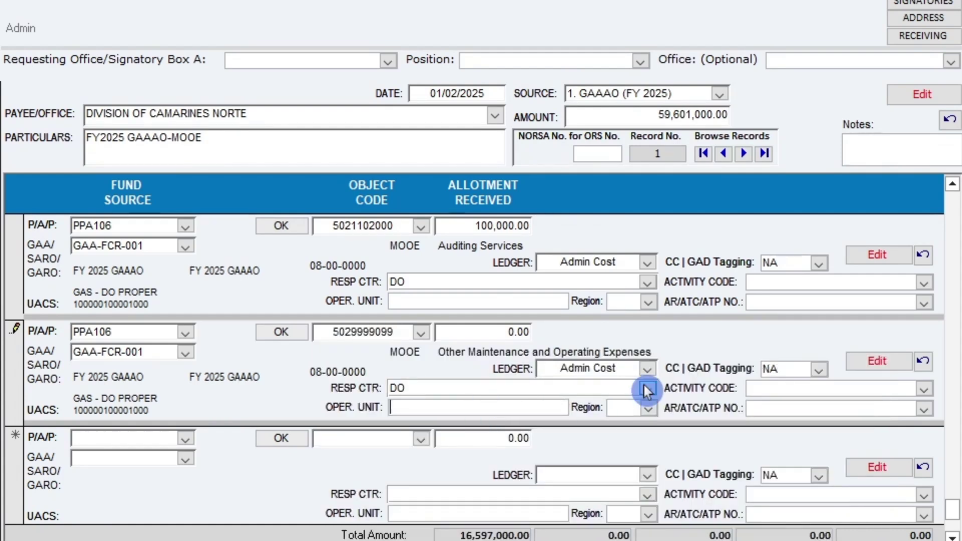
Step: Enter 10,000,000 as the allotment received of the Other Maintenance and Operating Expenses line and save the line
double_click(498, 333)
type("10000")
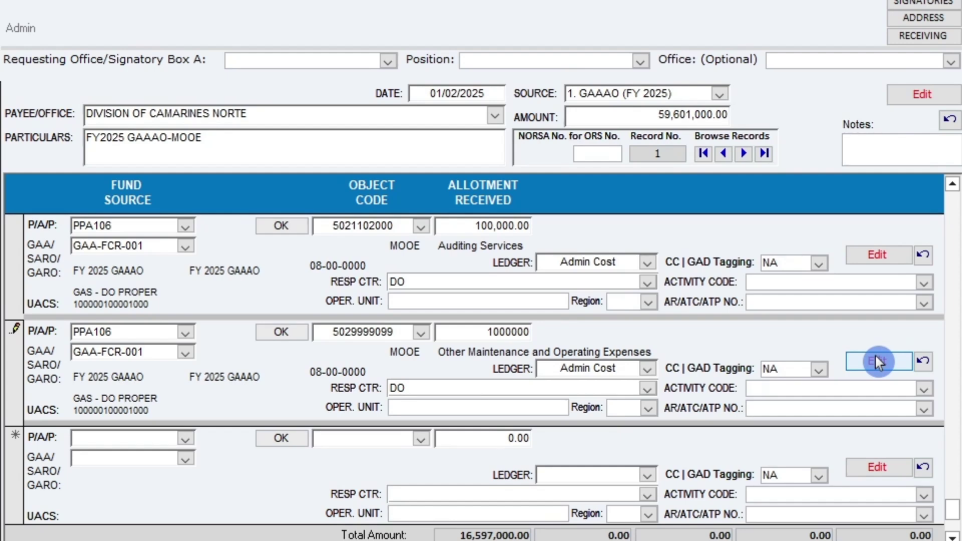
key("Tab")
left_click(417, 435)
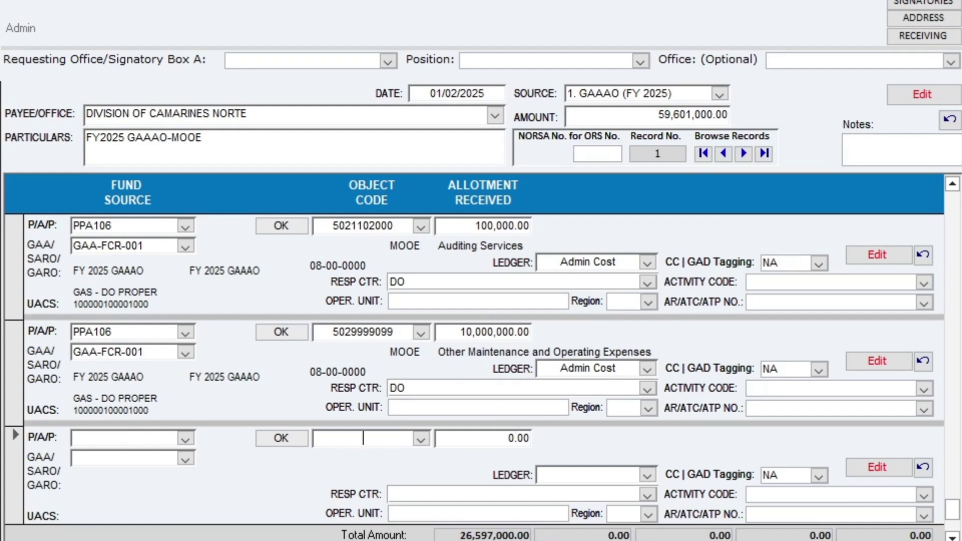
Step: Check the Authorized Appropriations of the Other Maintenance and Operating Expenses and Auditing Services lines
scroll(481, 351, "right", 5)
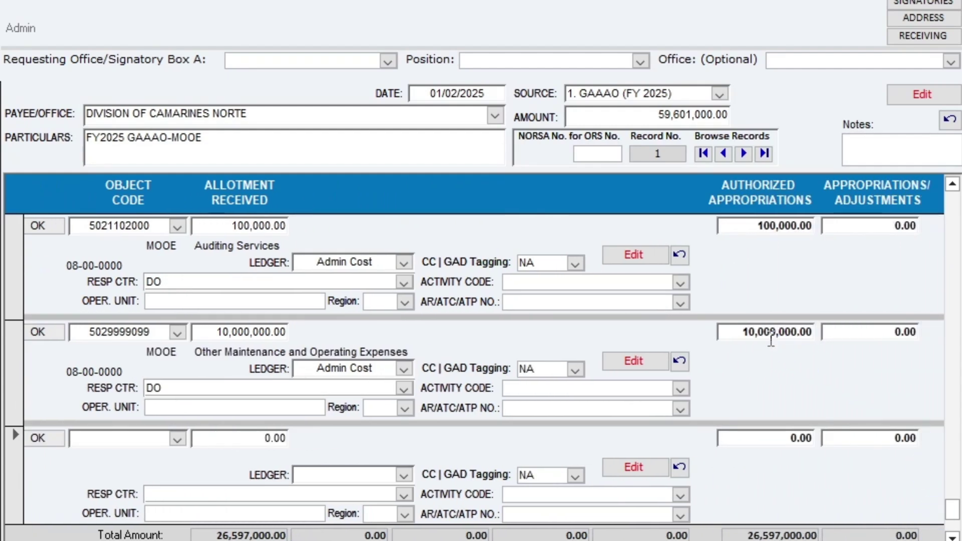
left_click_drag(755, 335, 816, 341)
left_click(760, 226)
scroll(258, 471, "left", 5)
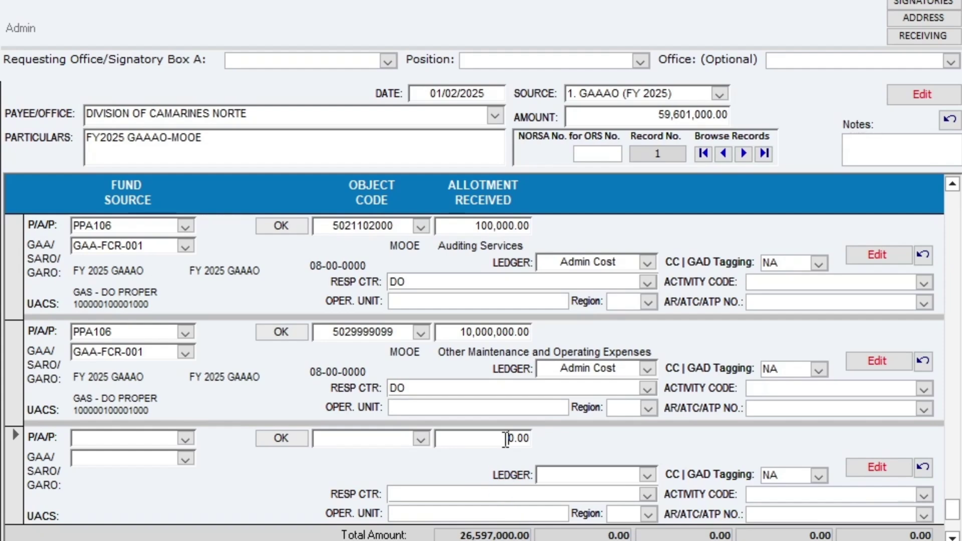
Step: Set the allotment received of the Other Maintenance and Operating Expenses line to 0 and save the line
left_click(482, 333)
left_click(484, 333)
double_click(460, 332)
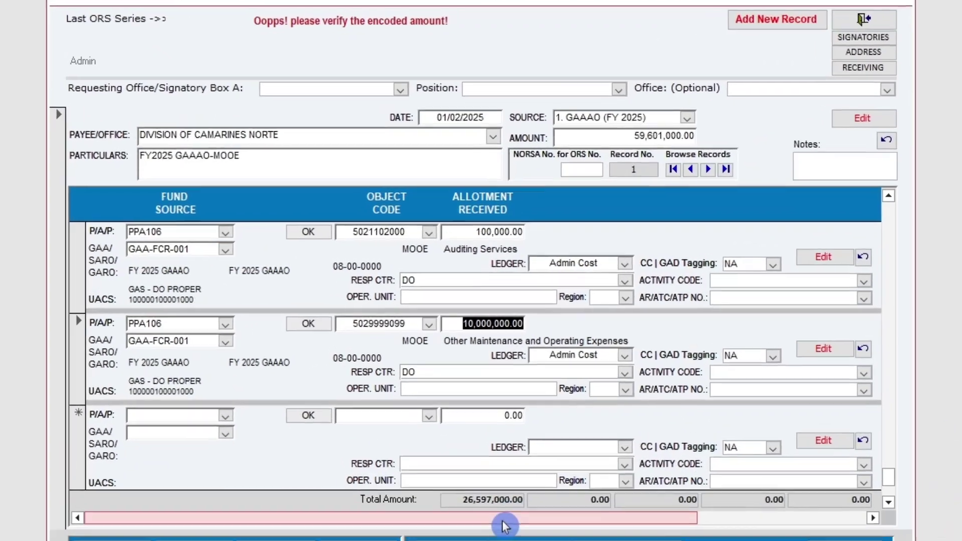
left_click_drag(505, 526, 676, 526)
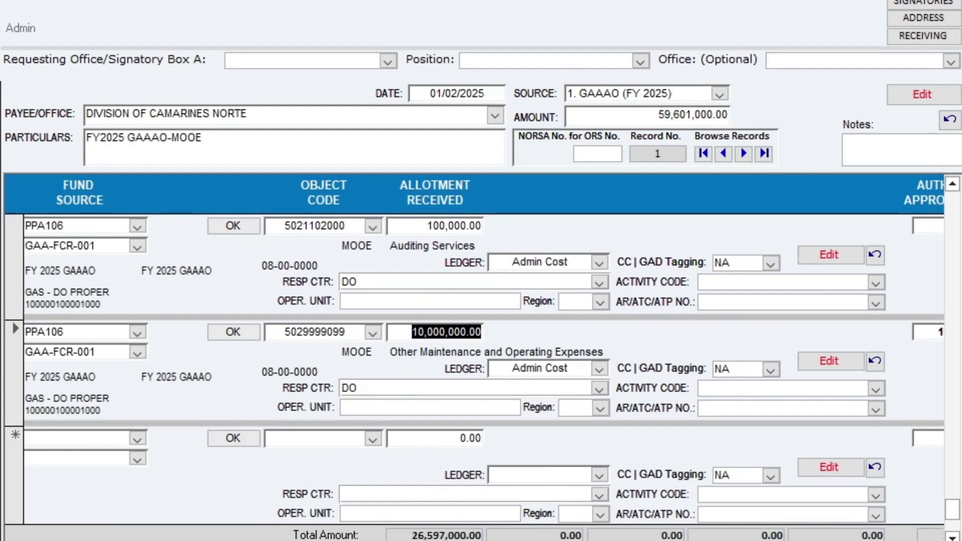
type("0")
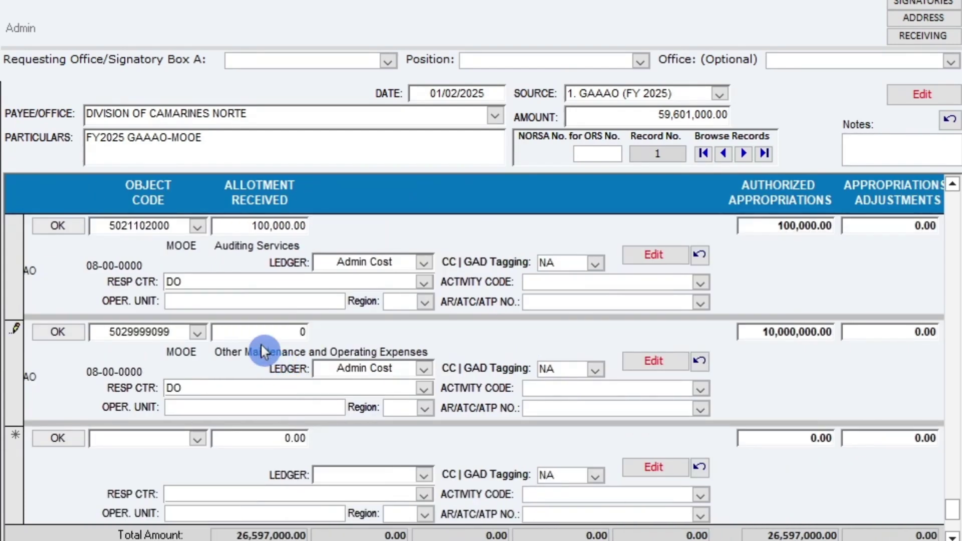
key("Tab")
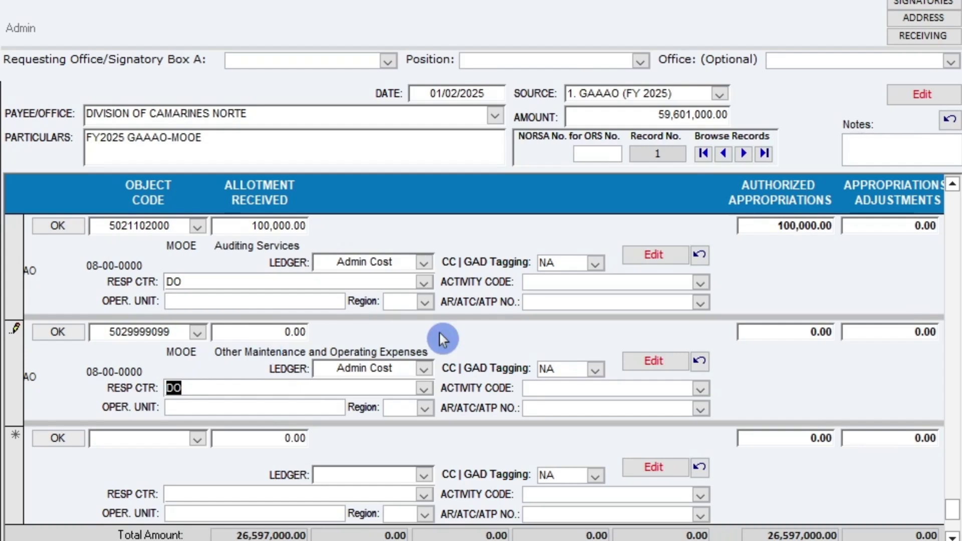
left_click(796, 333)
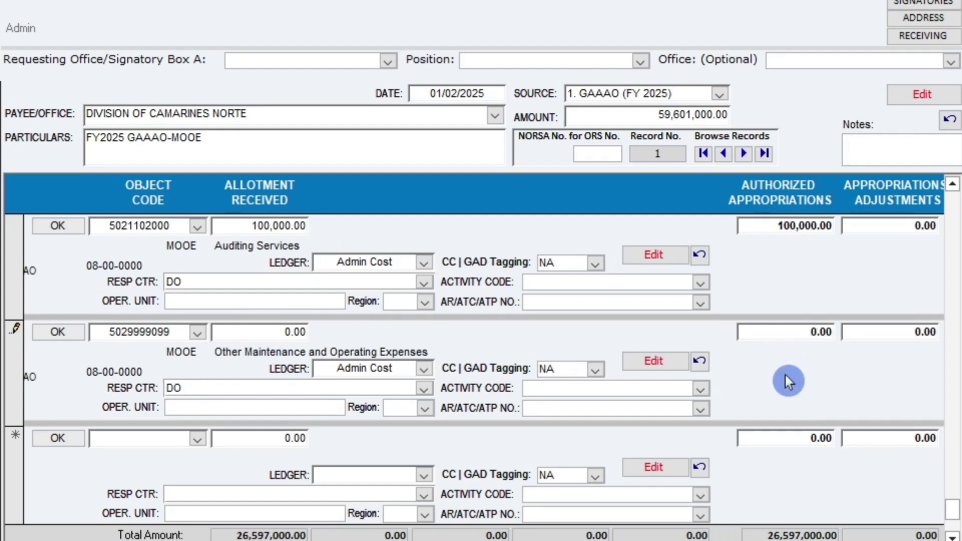
left_click(787, 436)
left_click(759, 467)
left_click_drag(283, 335, 305, 334)
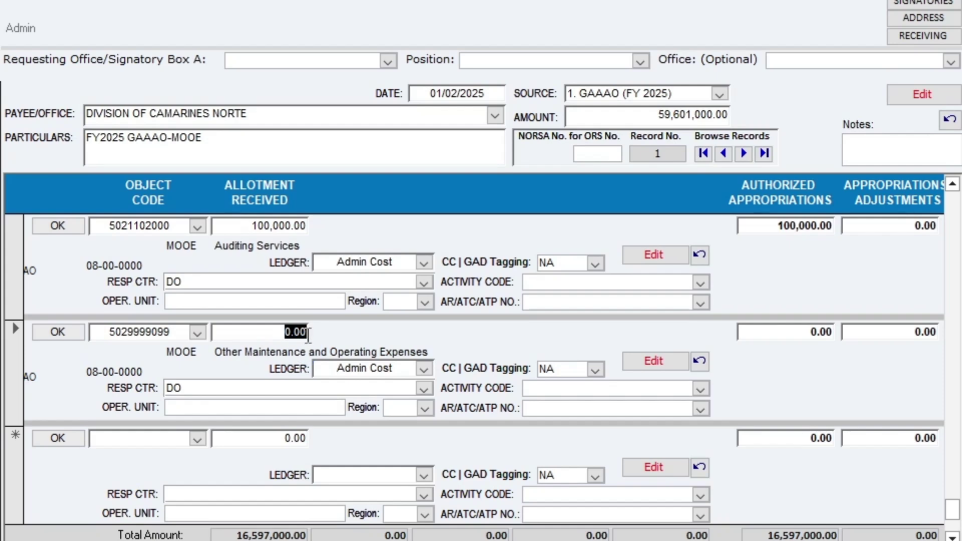
left_click(762, 443)
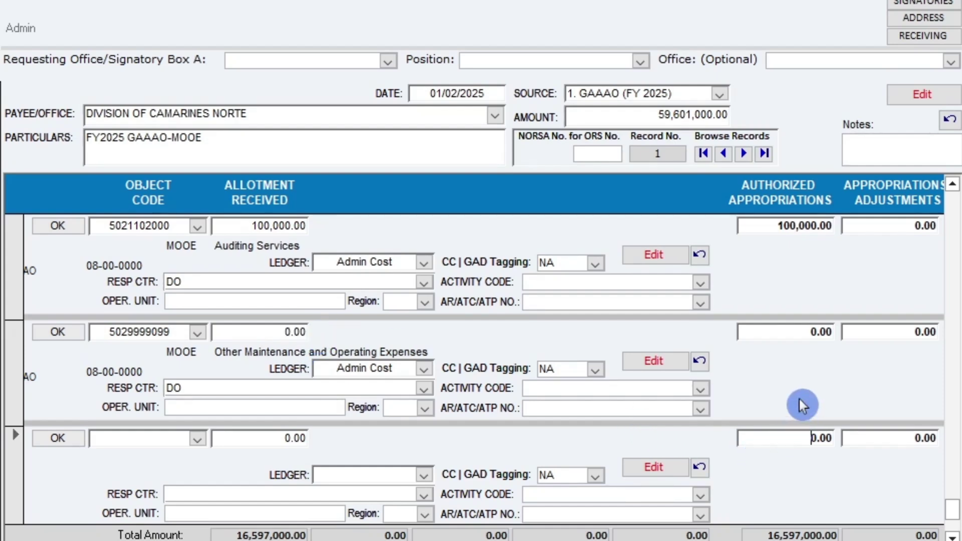
Step: Set the Authorized Appropriations of the Other Maintenance and Operating Expenses line to 10,000,000 and save the line
left_click_drag(809, 331, 838, 330)
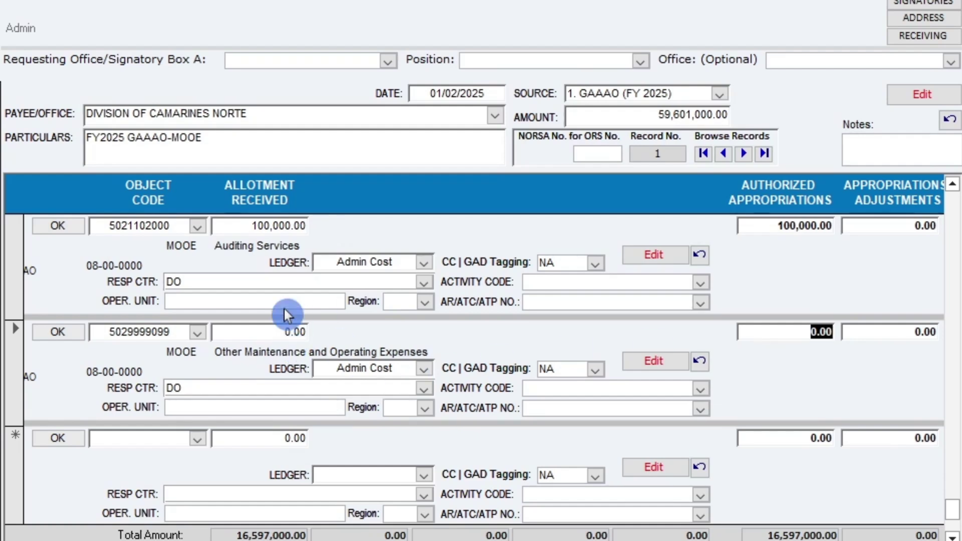
left_click(281, 331)
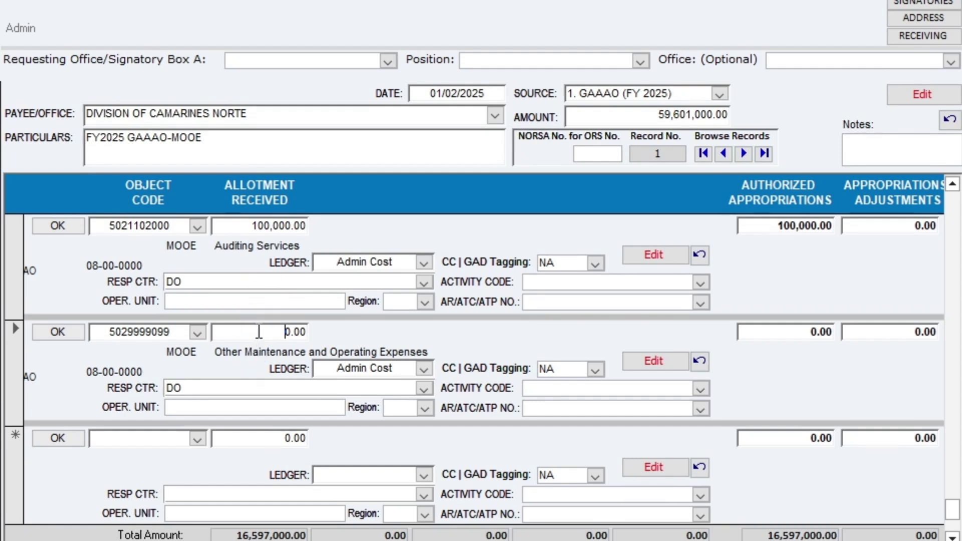
left_click(773, 333)
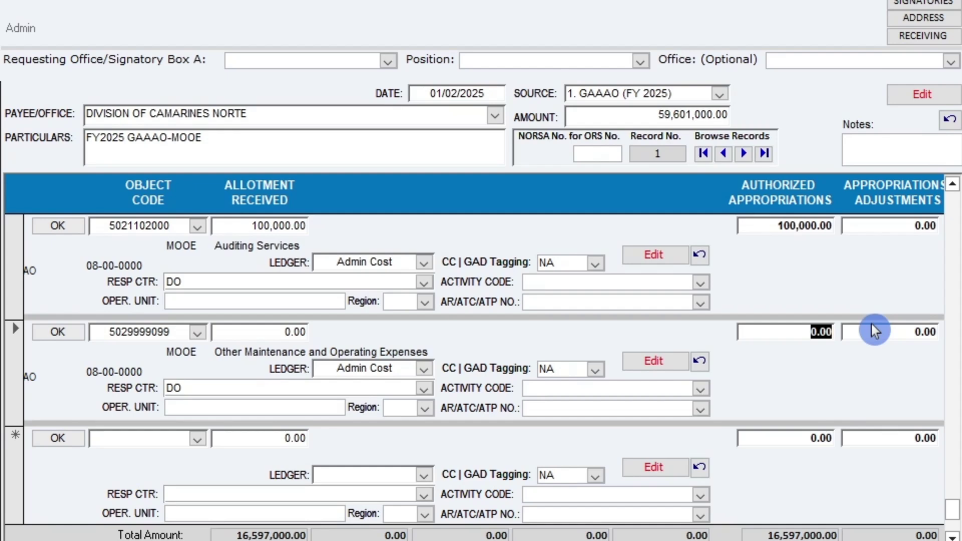
type("10,000,")
type("000000")
key("Tab")
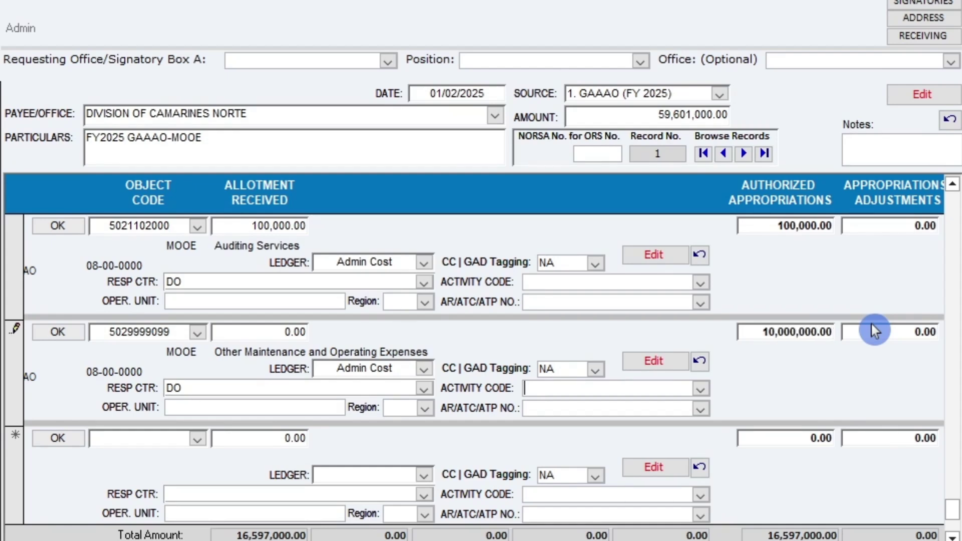
left_click(814, 433)
Step: Check the line's Appropriations/Adjustments amount and the overall total of the Authorized Appropriations
left_click(878, 334)
scroll(846, 526, "down", 1)
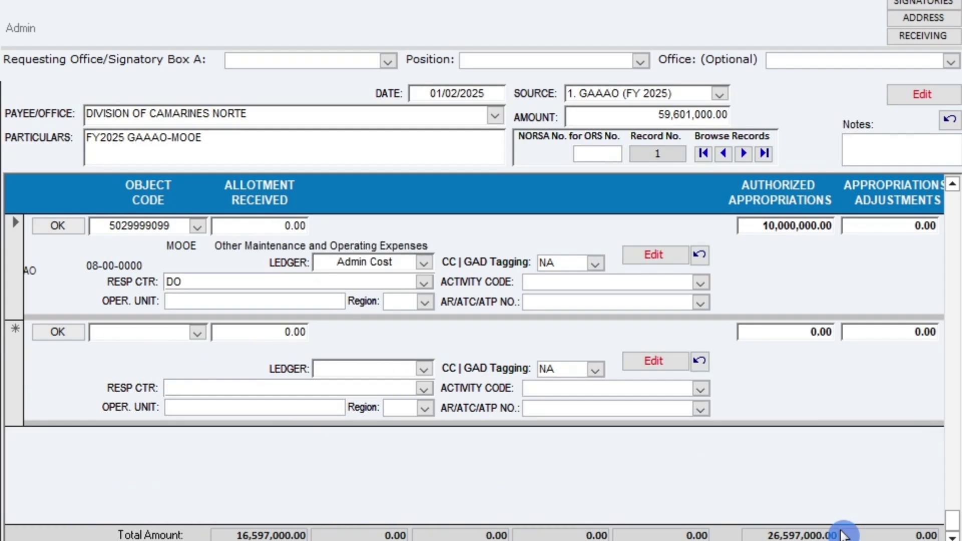
left_click(777, 535)
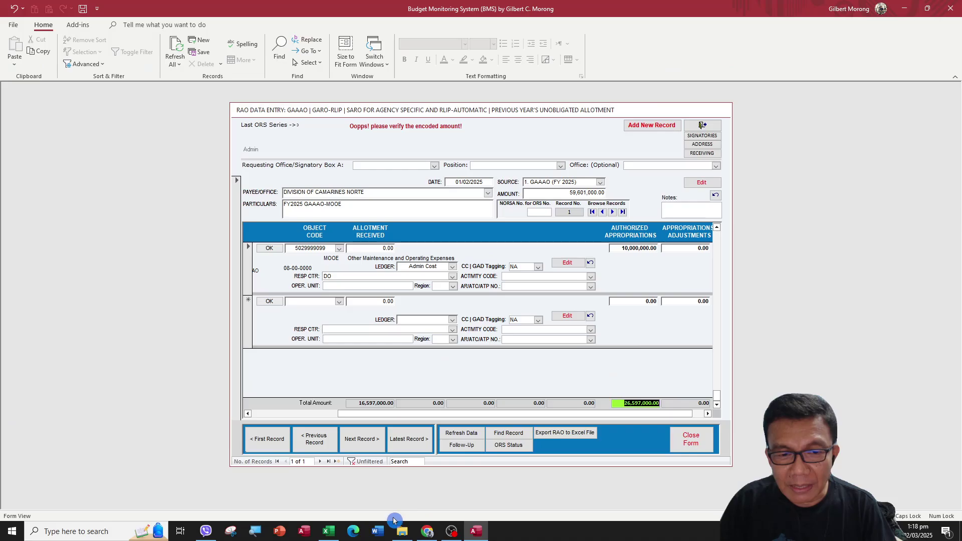
Step: Switch to the Excel matrix and check the MOOE totals in the Authorized Appropriation and GAAAO columns
left_click(329, 531)
scroll(343, 327, "up", 10)
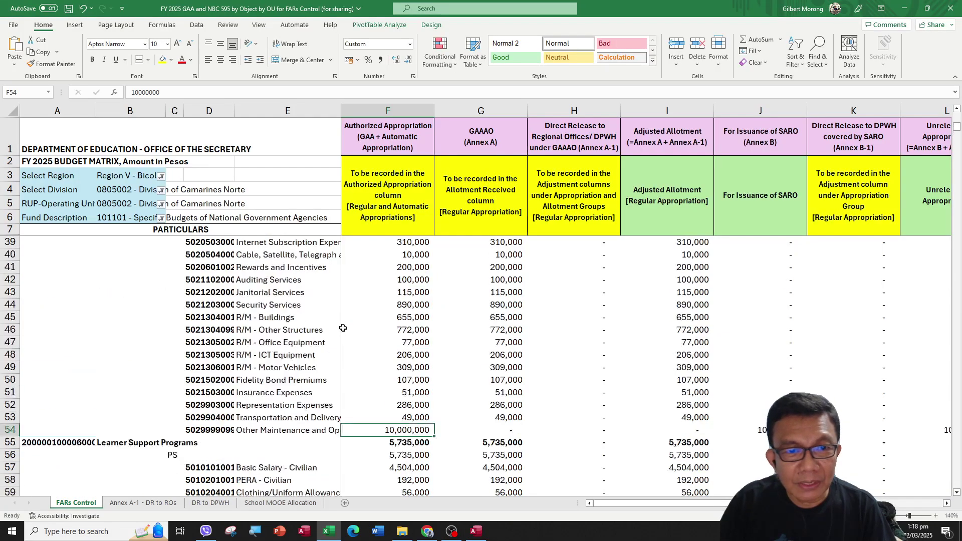
left_click(403, 279)
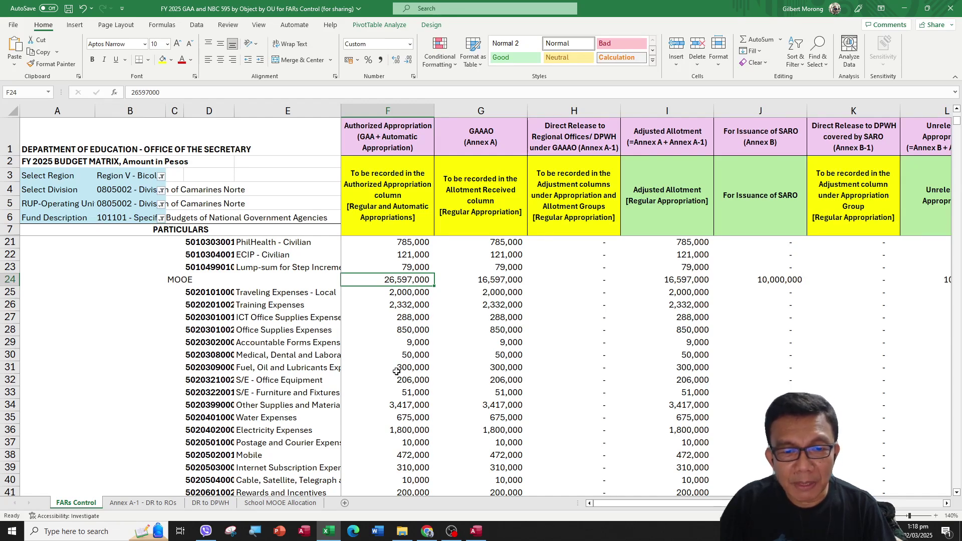
left_click(476, 532)
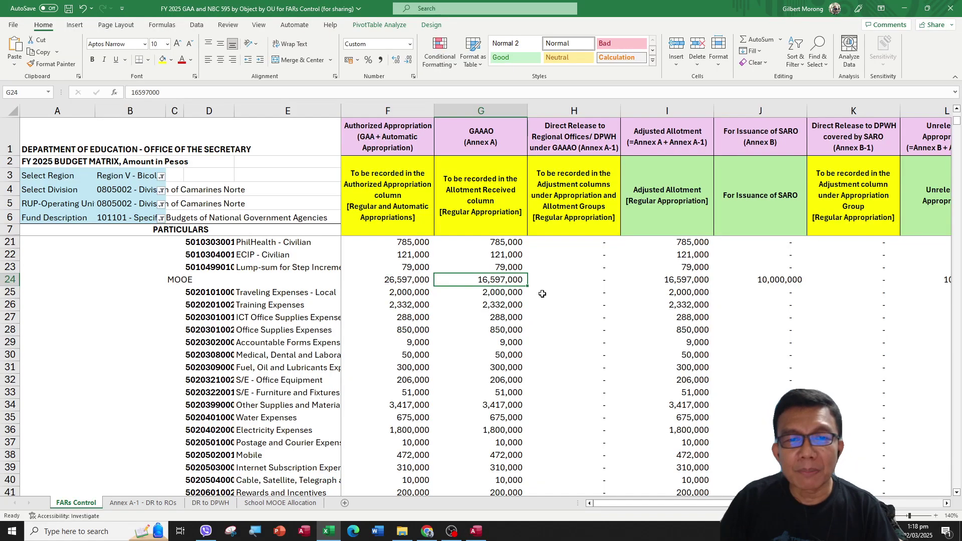
Step: Switch to the Budget Monitoring System and review the appropriation and adjustment amounts of the Other Maintenance and Operating Expenses line
left_click(487, 533)
left_click(624, 301)
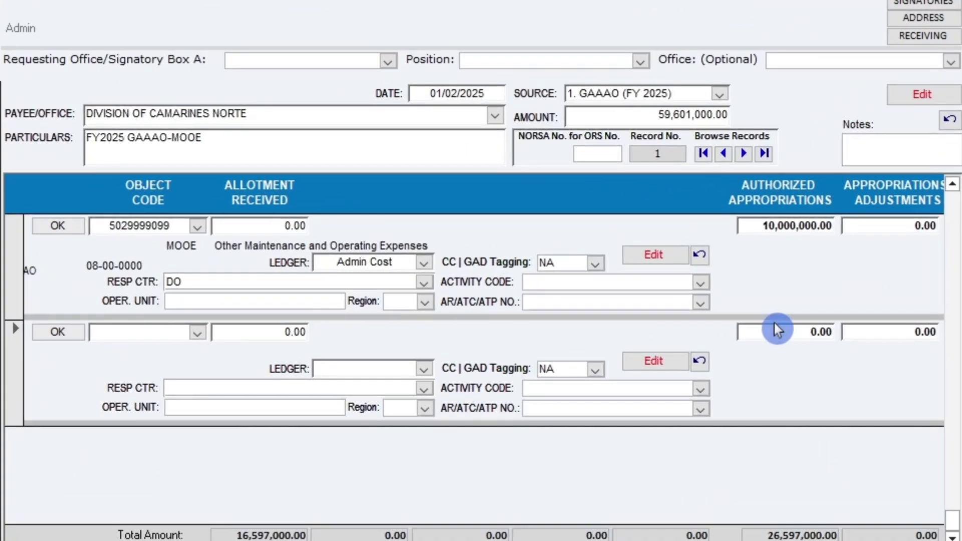
scroll(776, 265, "up", 1)
left_click(787, 331)
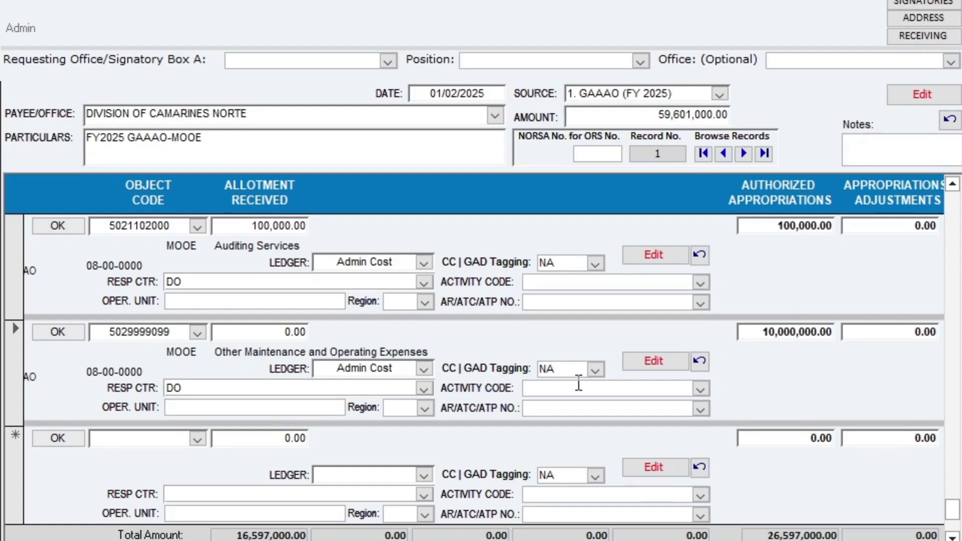
left_click(755, 331)
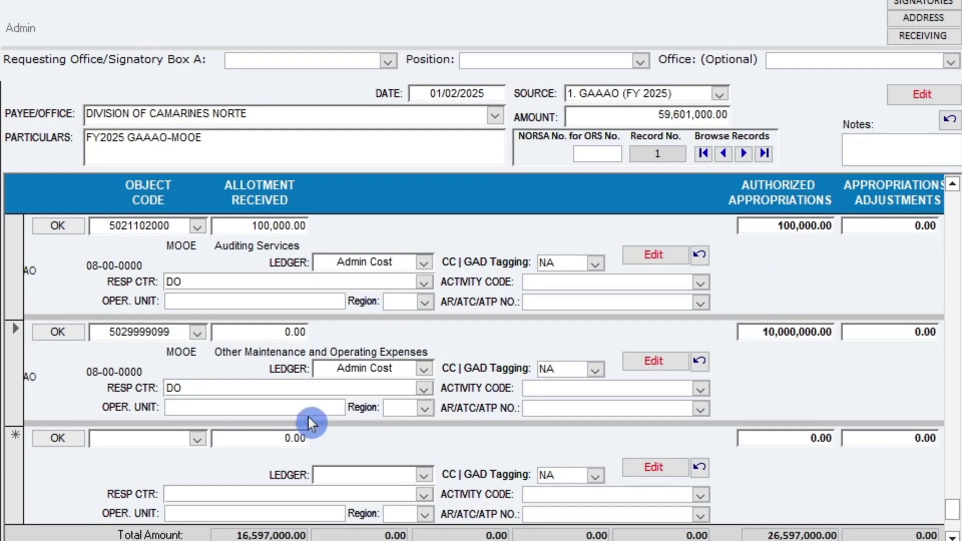
left_click(890, 333)
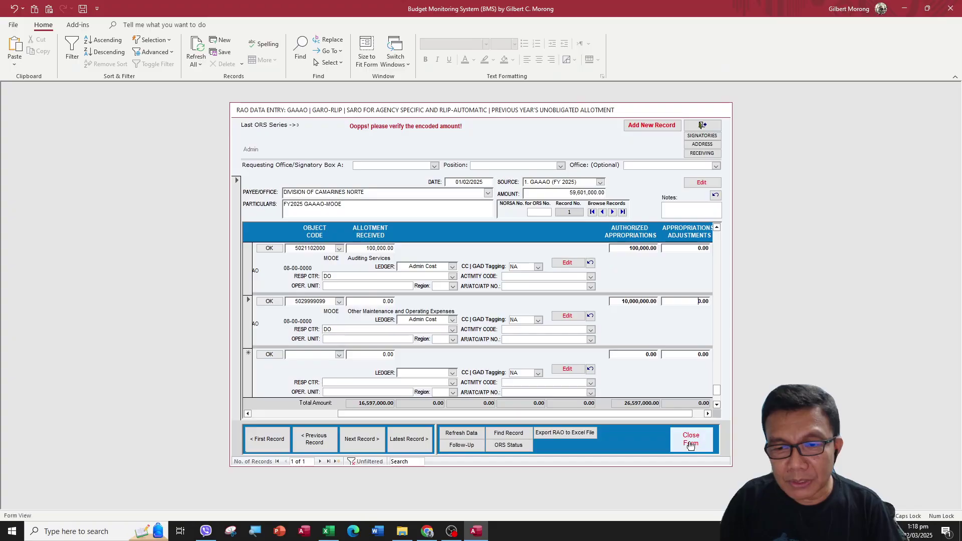
Step: Close the RAO data entry form and open Reports Generation
left_click(676, 420)
left_click(655, 389)
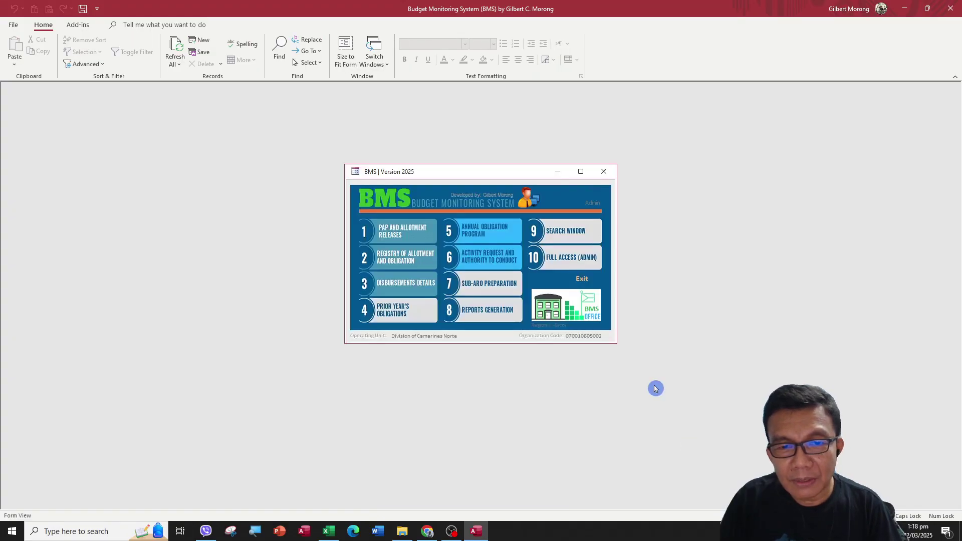
left_click(484, 310)
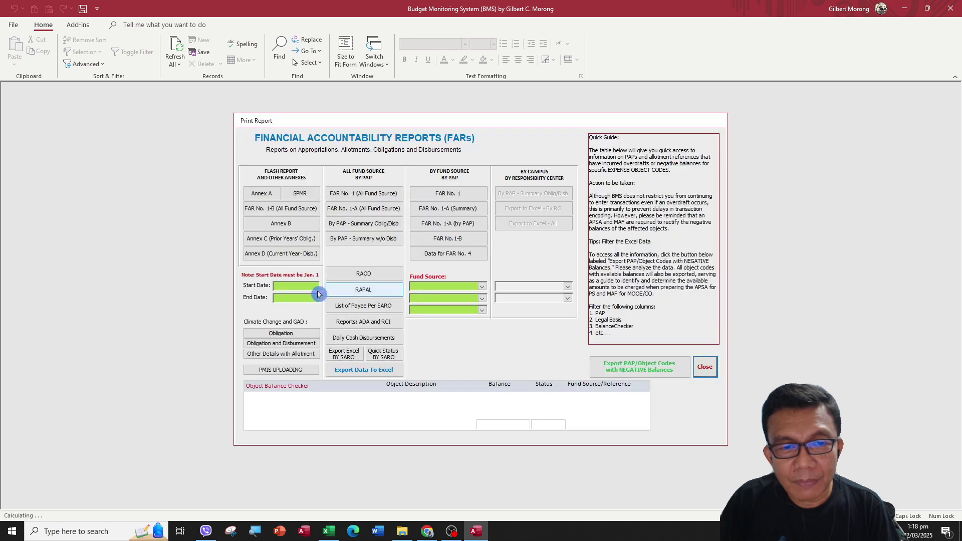
Step: Set the report period's start date to 01/01/2025 and end date to 01/31/2025
type("1/")
key("Return")
type("1/31")
key("Return")
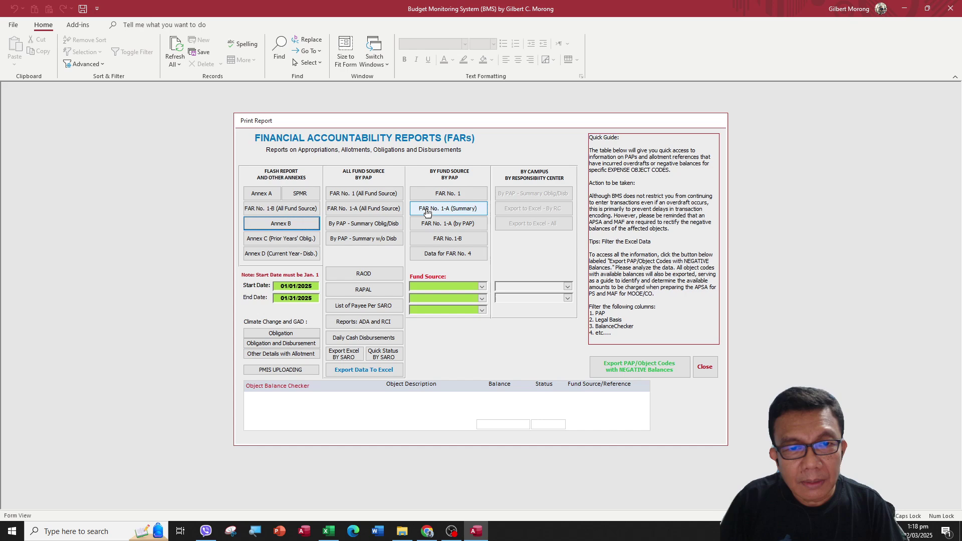
Step: Generate the FAR No. 1-A report for all fund sources and review the MOOE appropriations and allotments on its first page
left_click(361, 209)
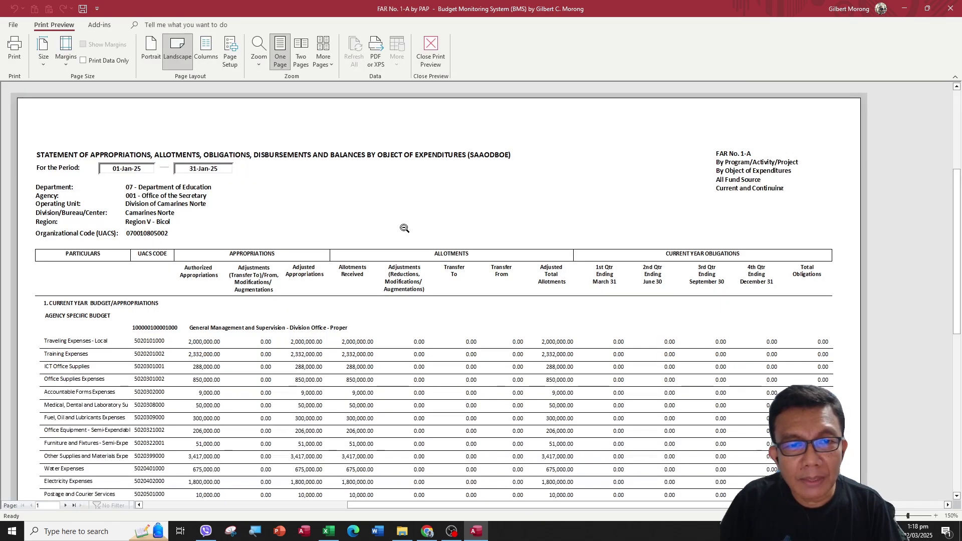
scroll(423, 228, "down", 4)
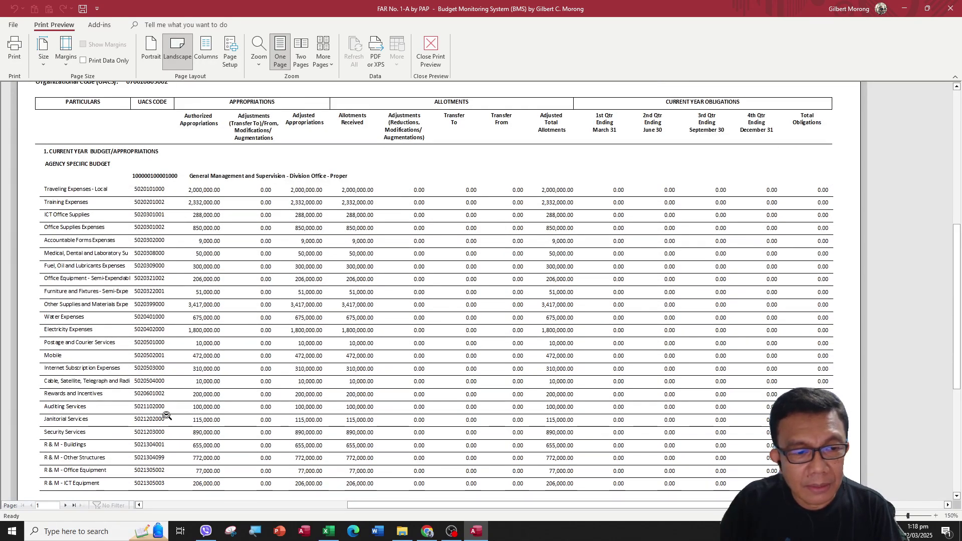
left_click(936, 516)
left_click(935, 516)
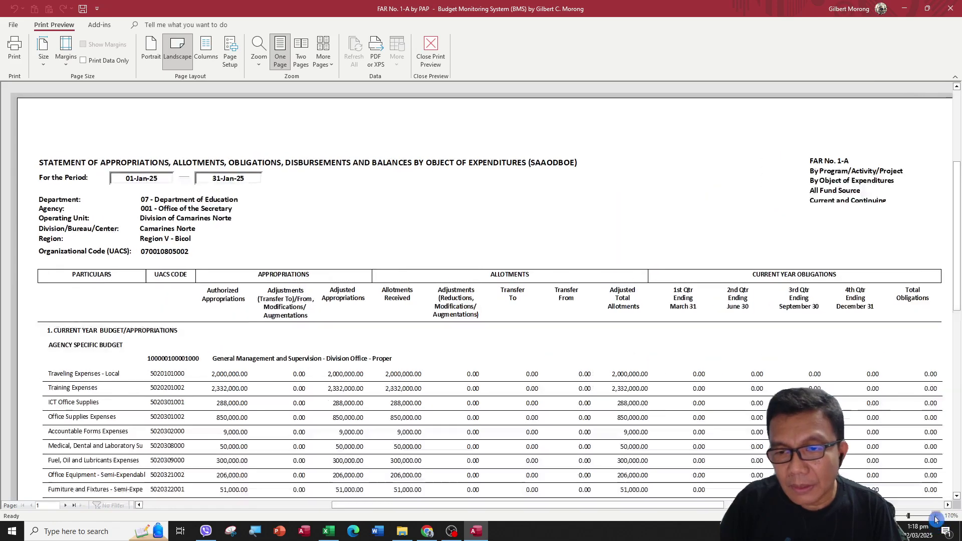
scroll(601, 335, "down", 5)
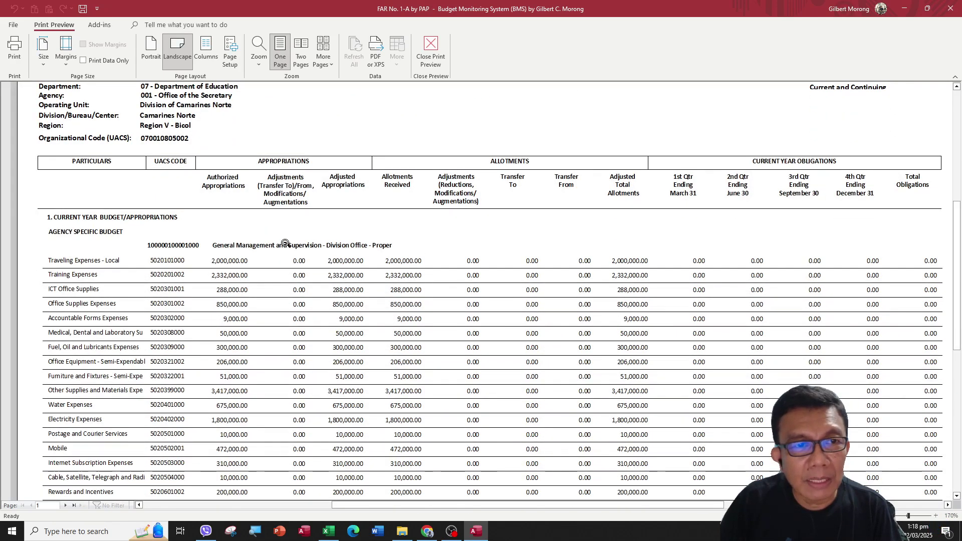
scroll(347, 262, "down", 1)
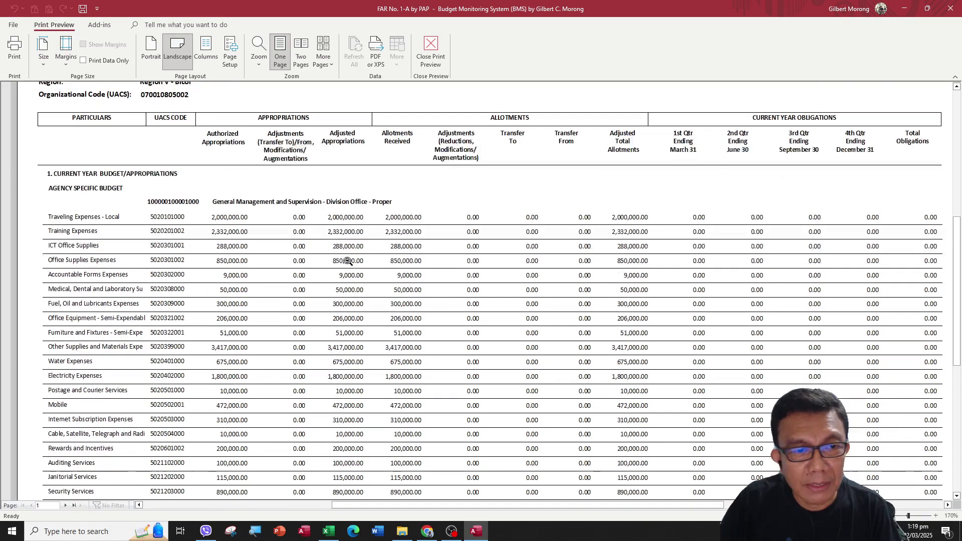
scroll(392, 238, "down", 5)
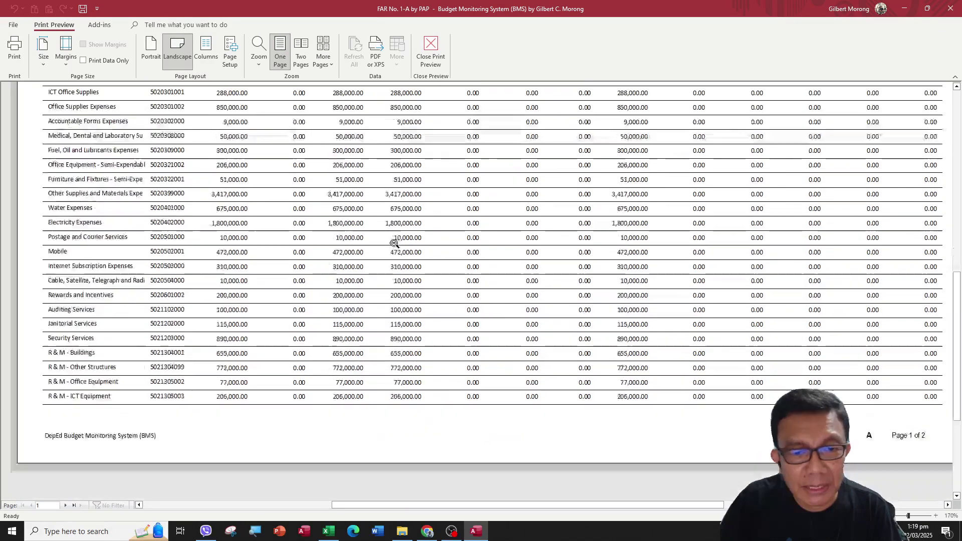
Step: Examine the report's remaining pages, checking the Sub-total MOOE and Grand Total rows and the unreleased appropriations and unobligated allotment balances
left_click(65, 505)
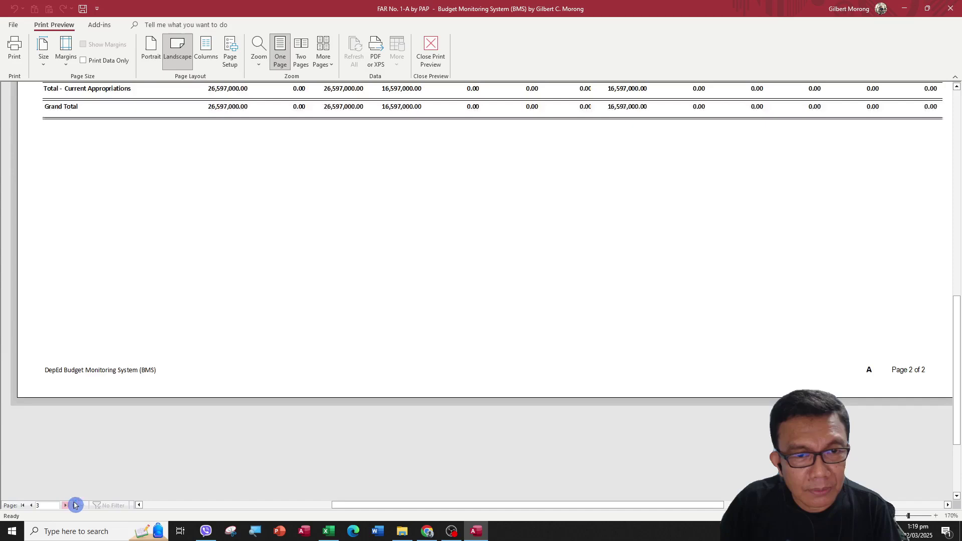
scroll(273, 282, "up", 3)
scroll(284, 282, "up", 2)
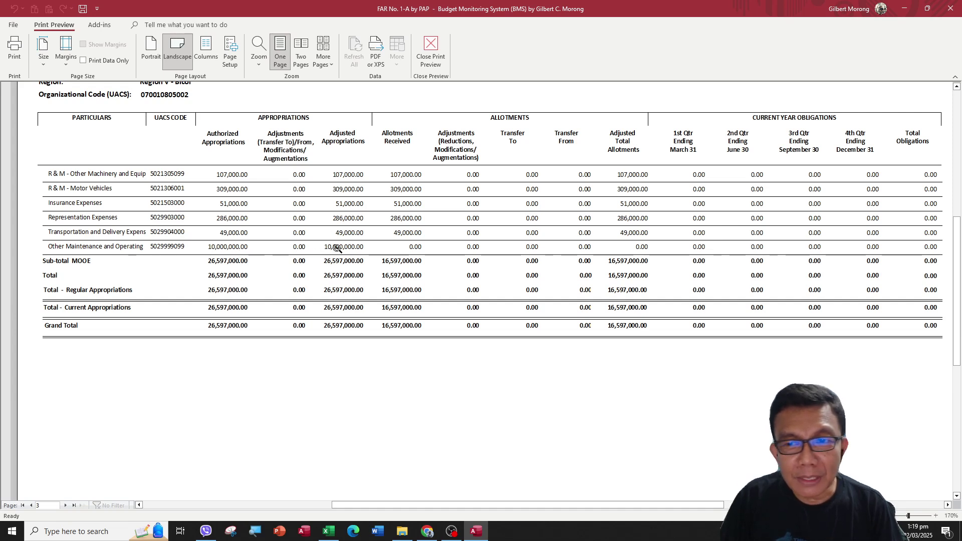
left_click(73, 506)
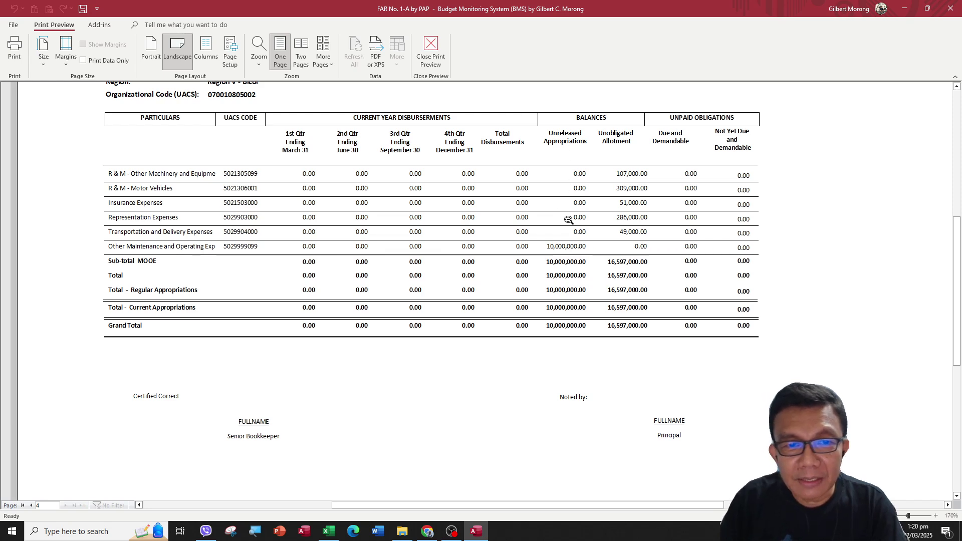
left_click(31, 505)
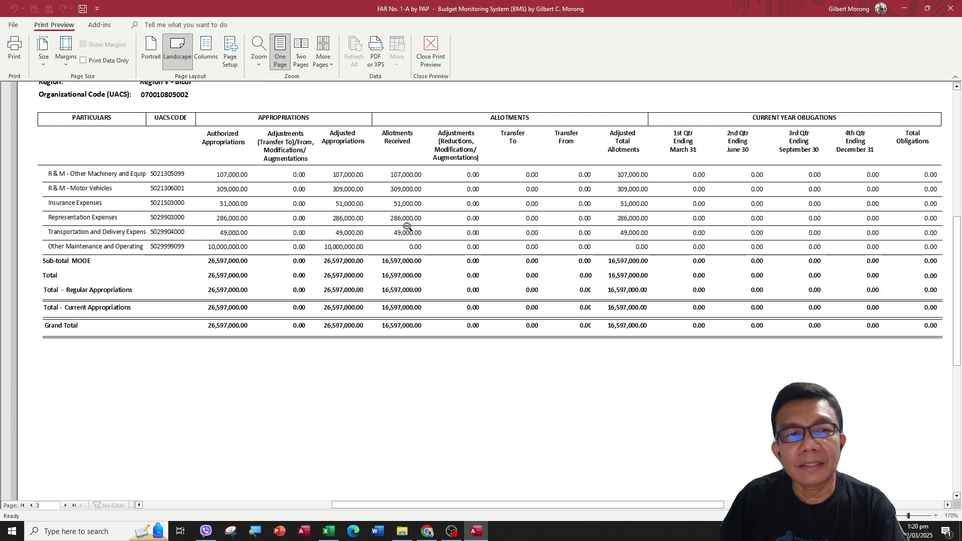
Step: Close the FAR No. 1-A print preview and the Financial Accountability Reports form, returning to the main menu
left_click(431, 50)
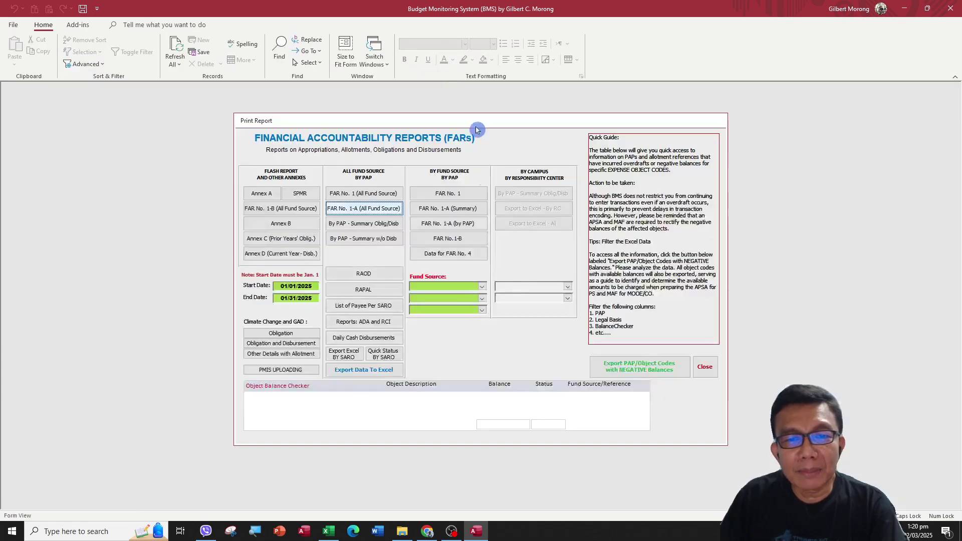
left_click(704, 369)
left_click(561, 191)
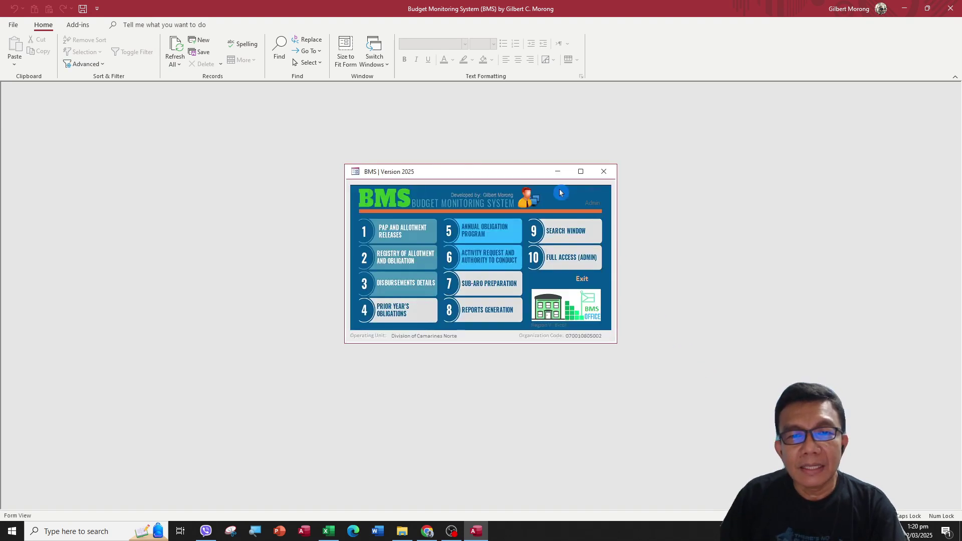